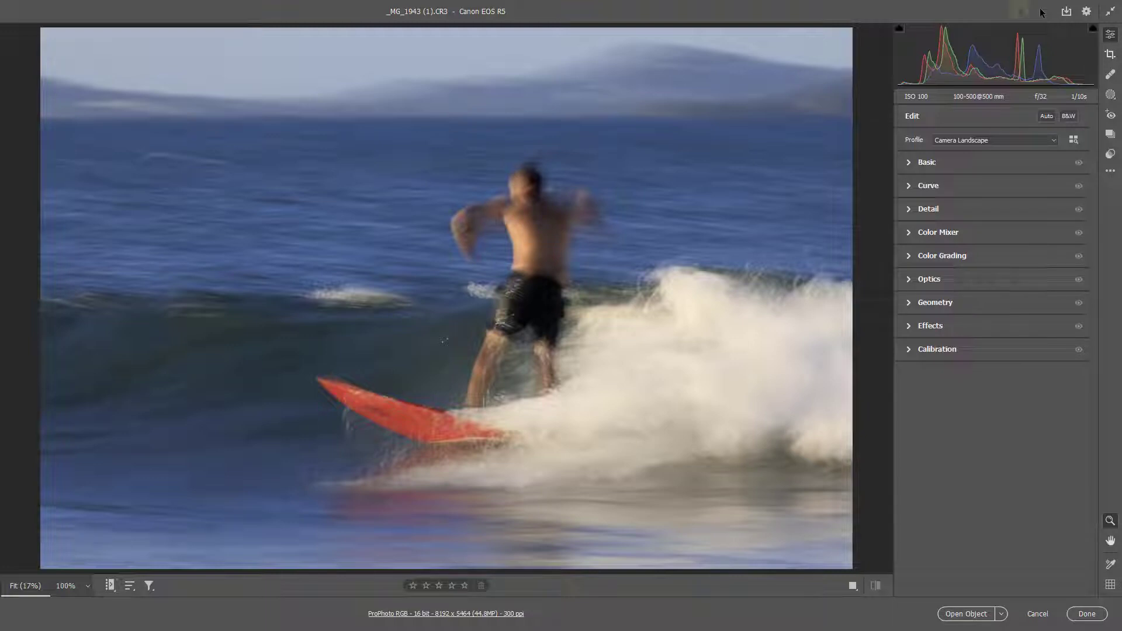
Step: Crop the photo tightly around the surfer and wave, excluding the hills and sky, with a 1.30 degree rotation
left_click(1110, 56)
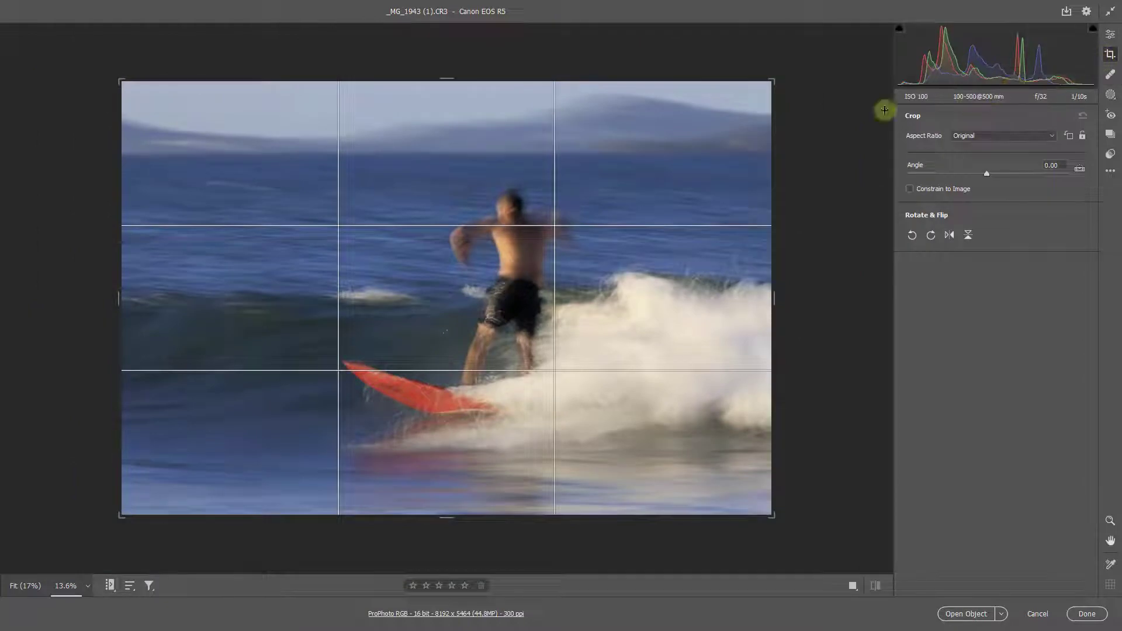
left_click_drag(772, 80, 726, 121)
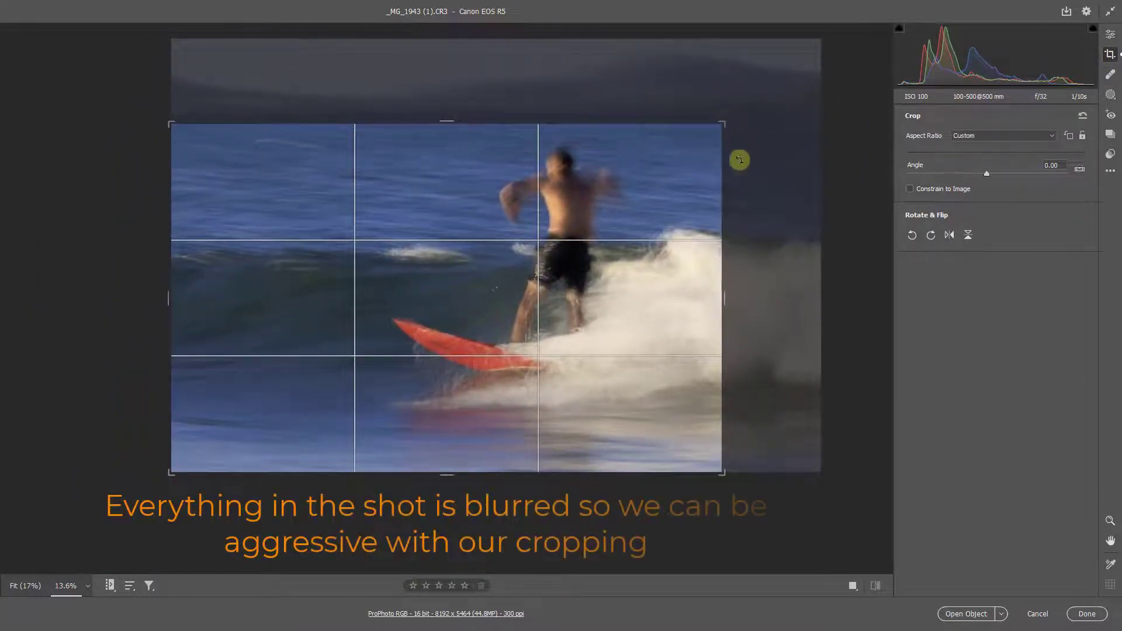
left_click_drag(745, 215, 738, 233)
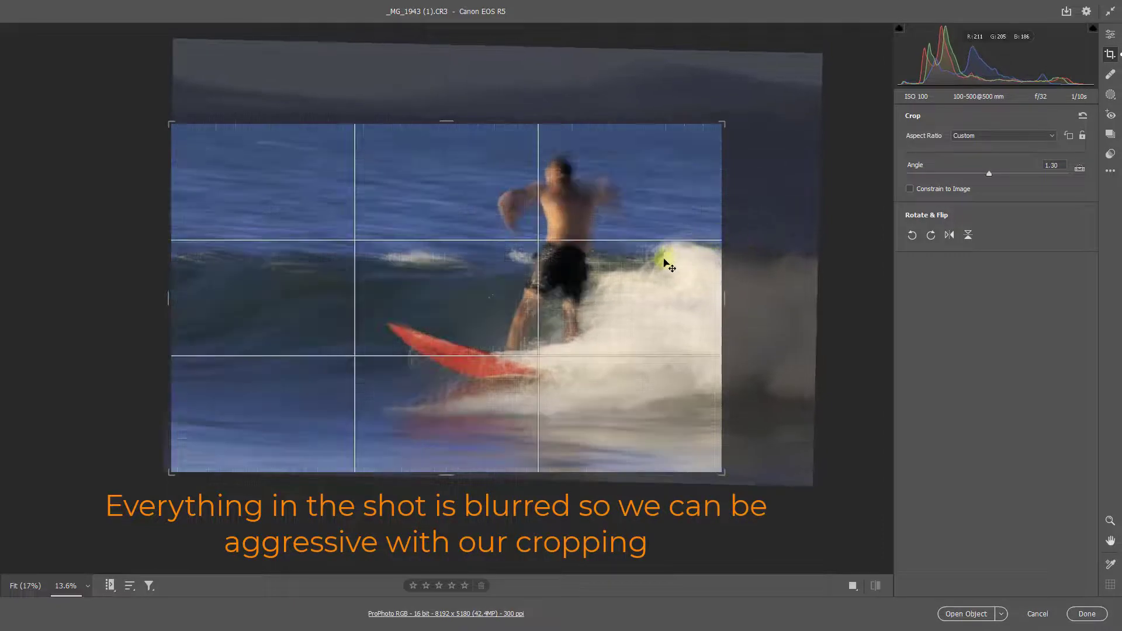
left_click_drag(663, 257, 639, 261)
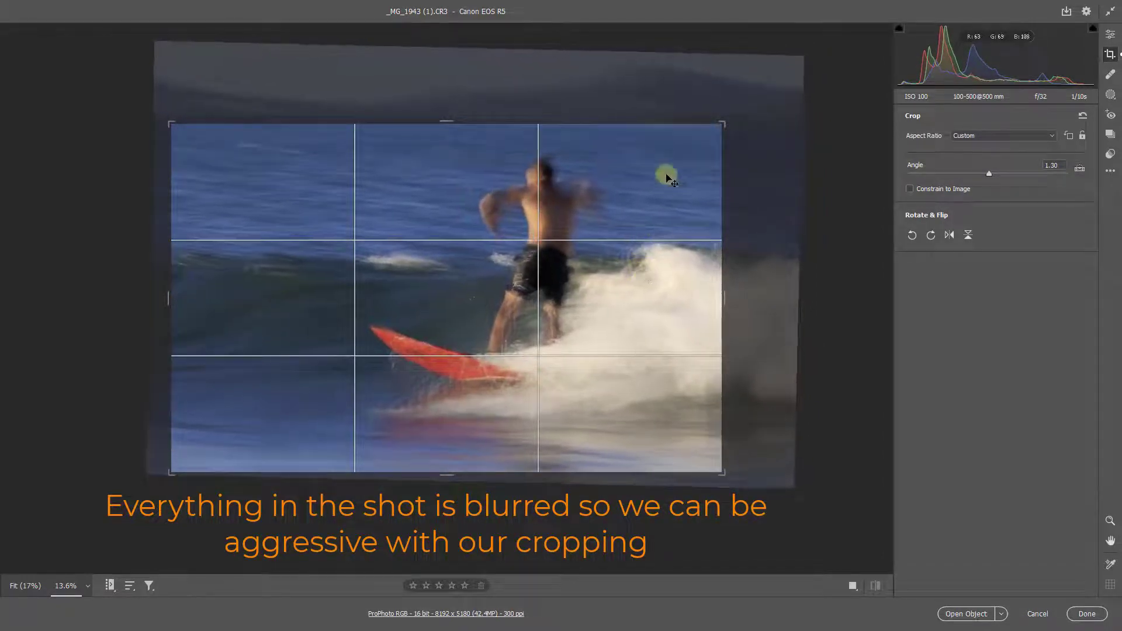
left_click_drag(447, 124, 451, 132)
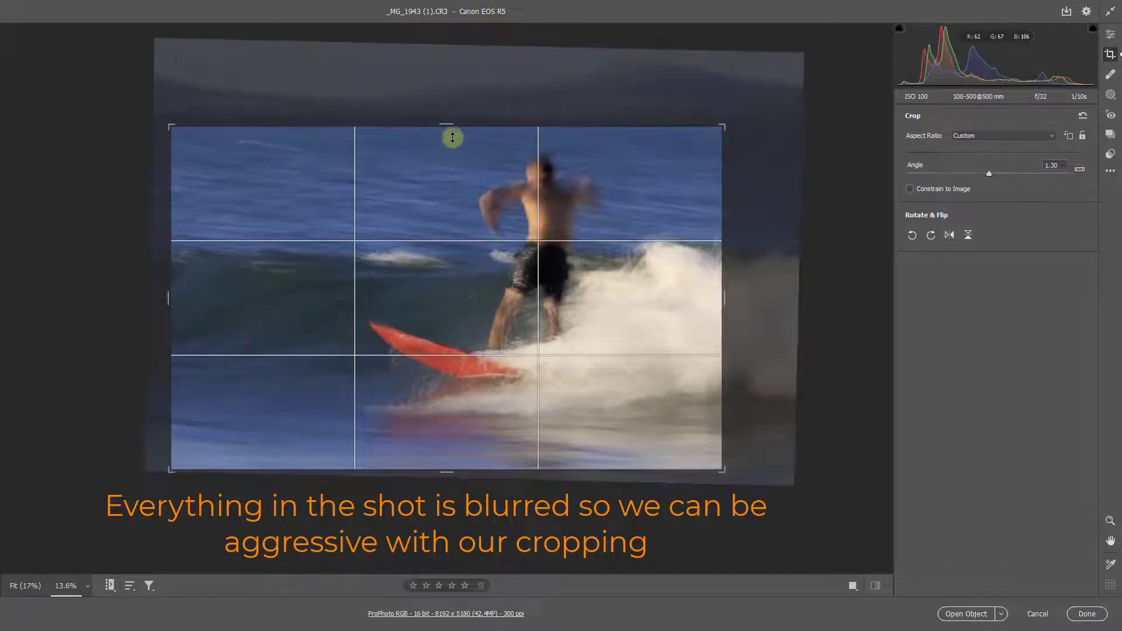
left_click_drag(442, 391, 438, 384)
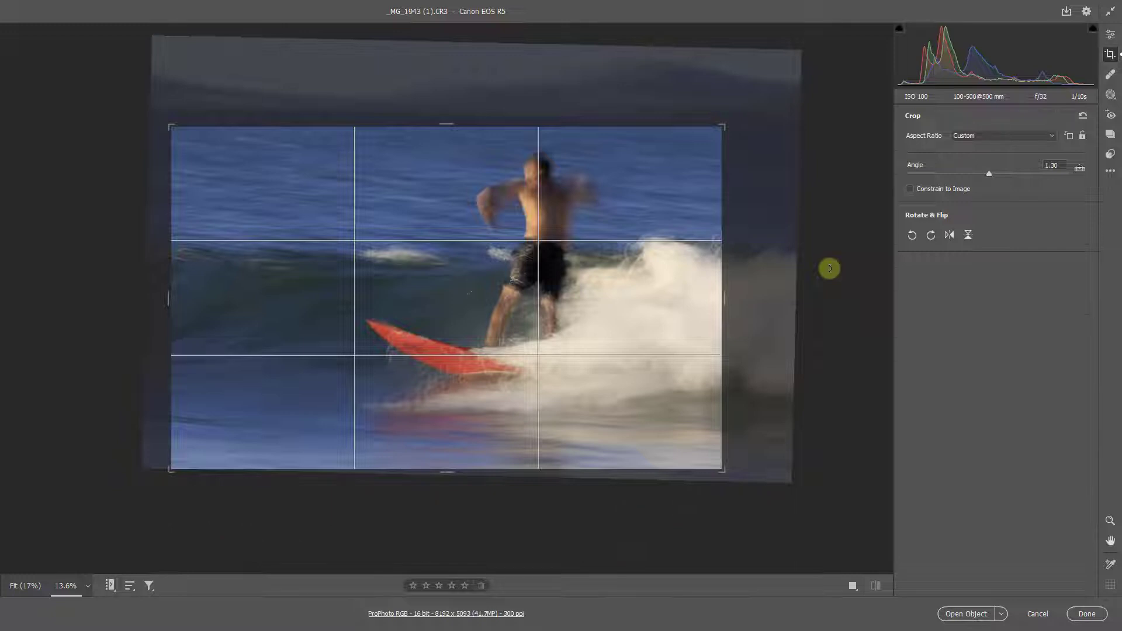
key("Return")
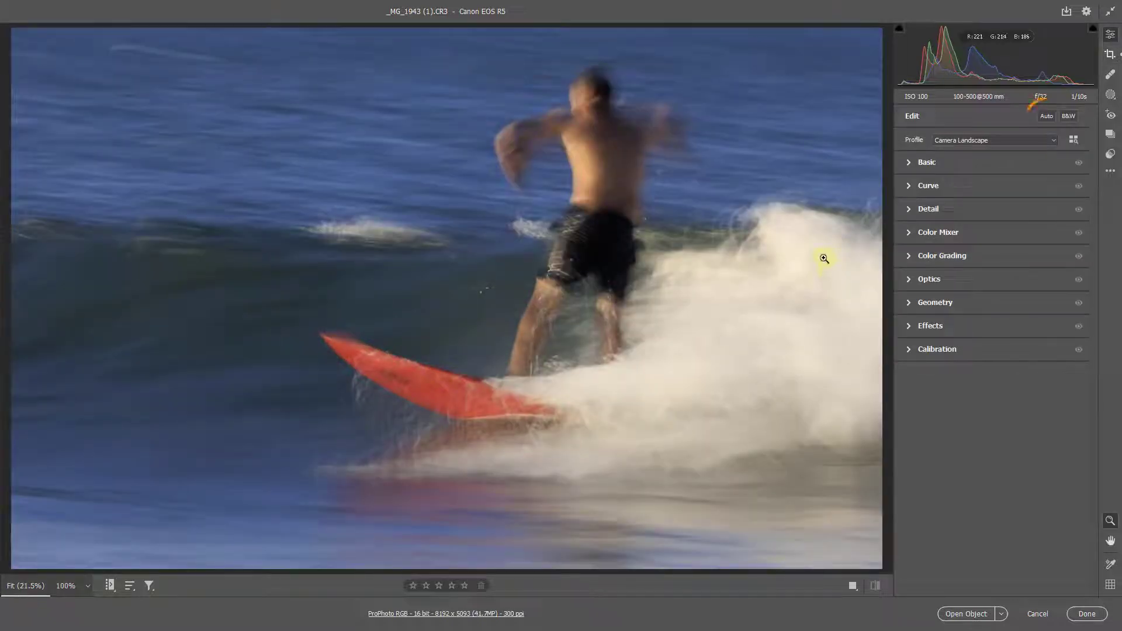
Step: Apply the automatic Basic adjustments to the photo and set Clarity to +20
left_click(910, 161)
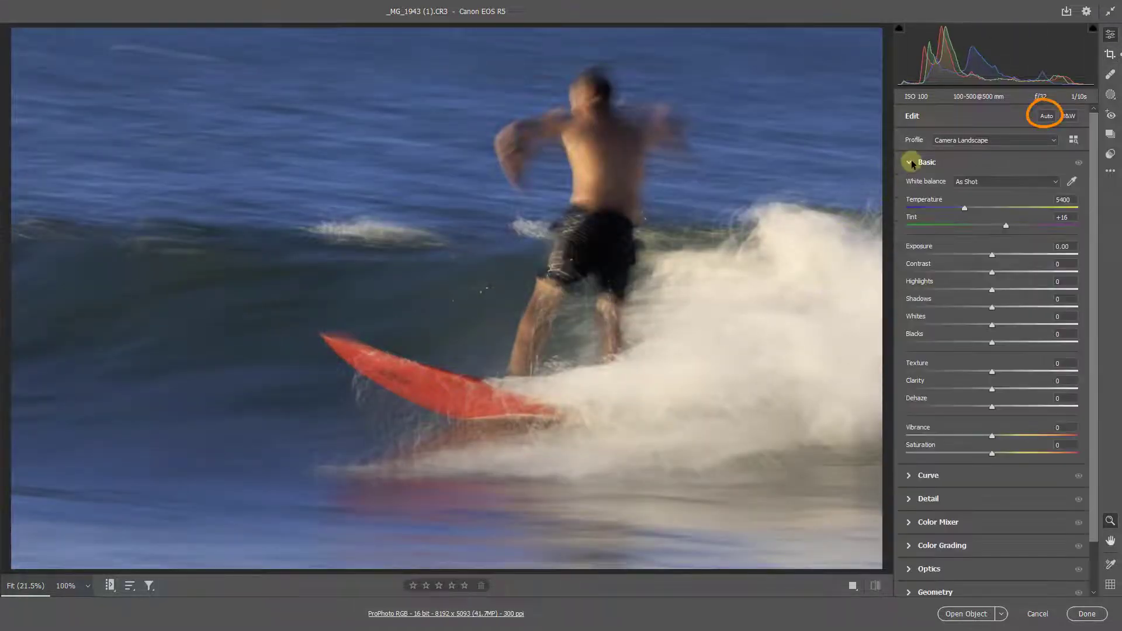
left_click(1046, 116)
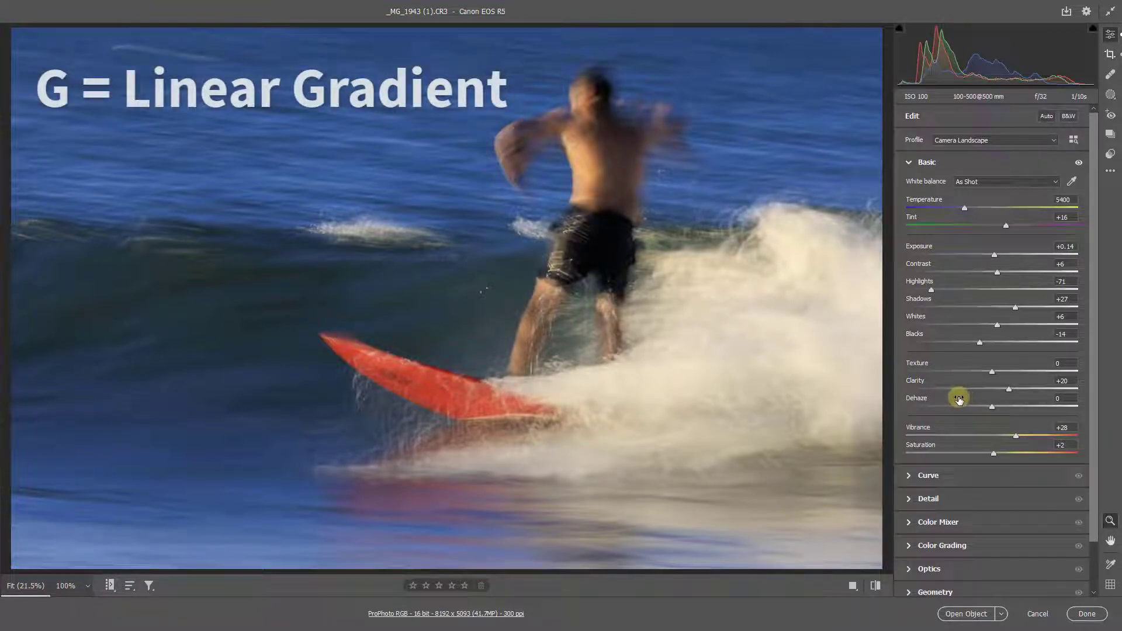
Step: Add a linear gradient mask from the photo's top edge to the surfer's shoulders, with Exposure -0.20 and Blacks -10
key("g")
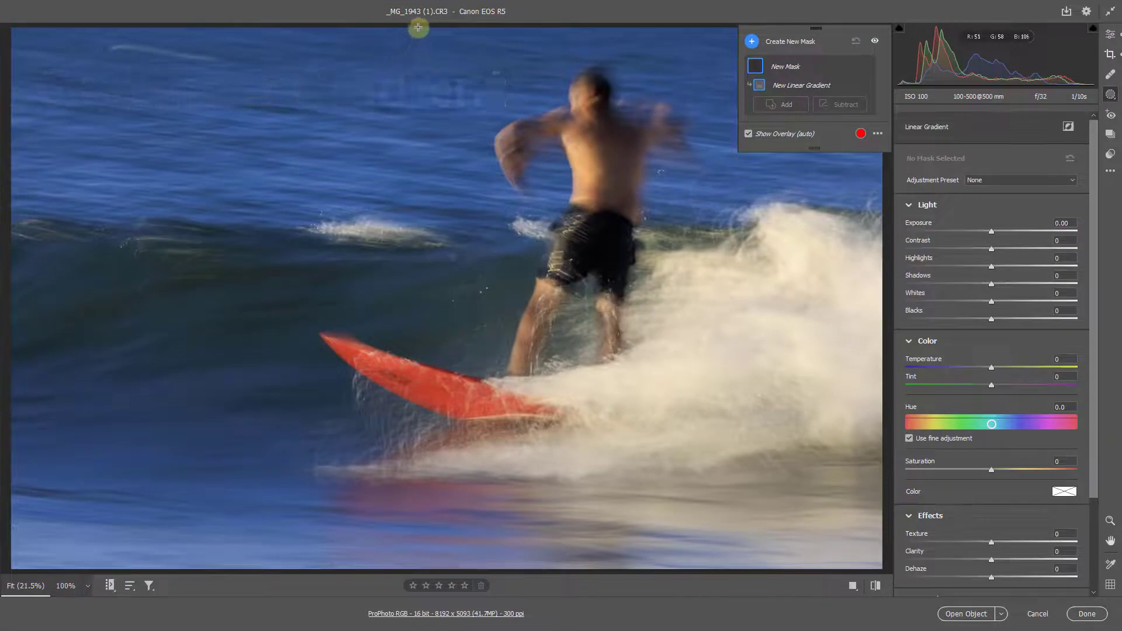
left_click_drag(416, 25, 413, 191)
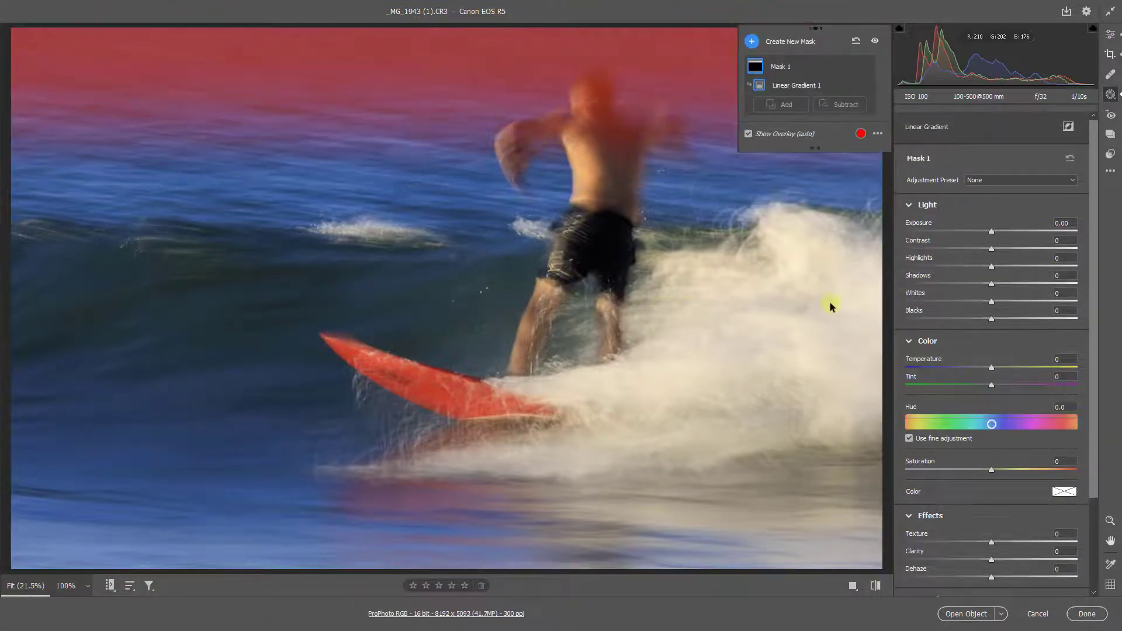
left_click_drag(990, 233, 987, 231)
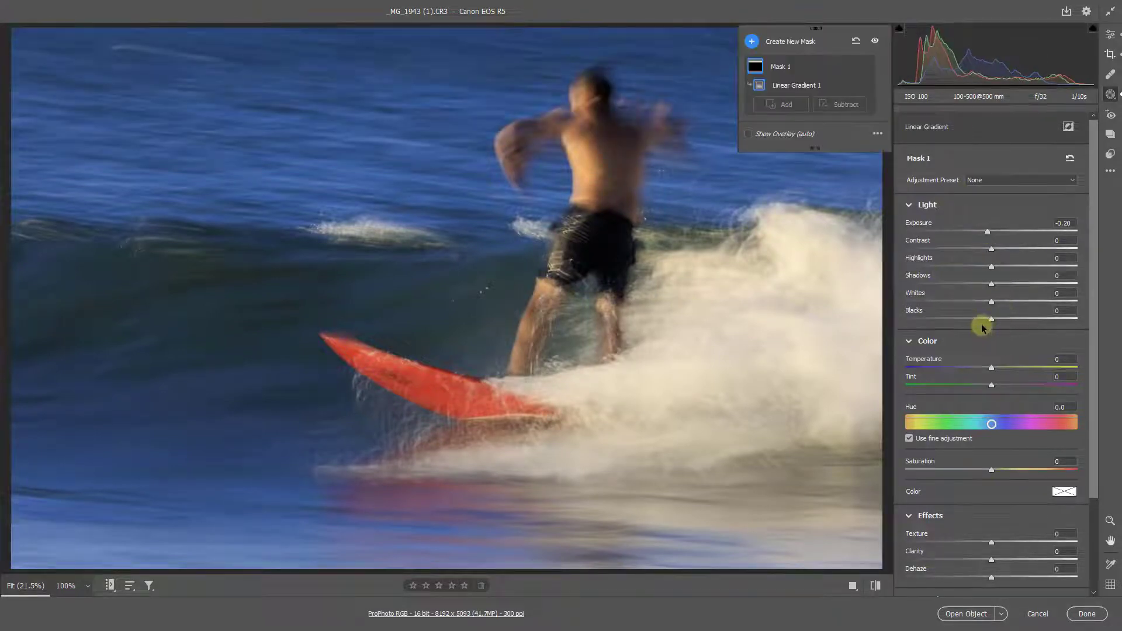
left_click_drag(981, 321, 982, 321)
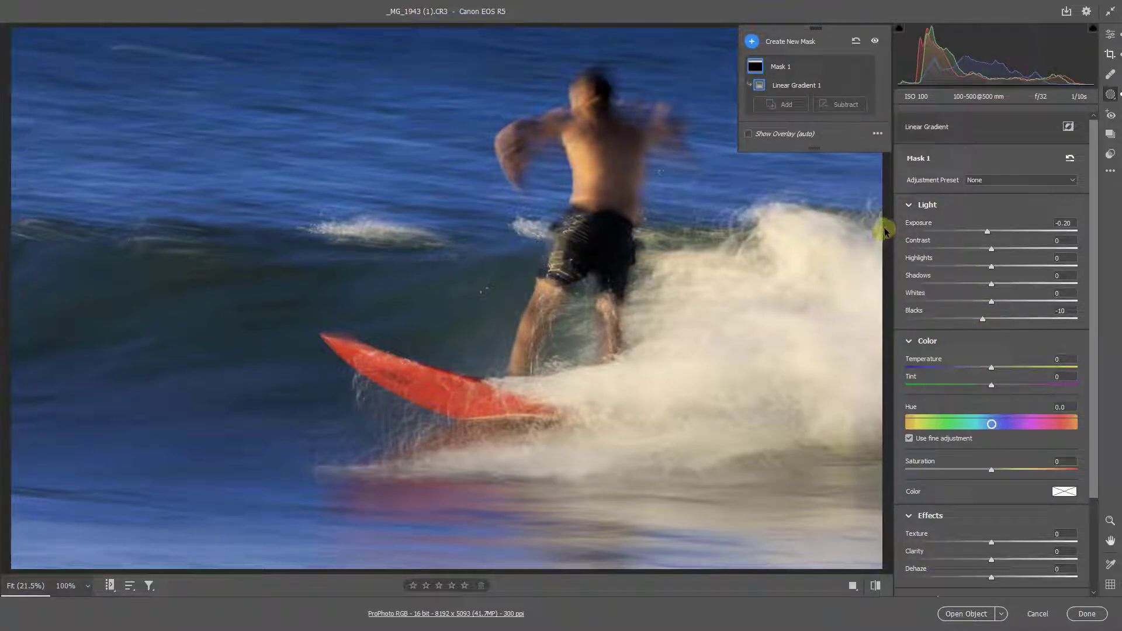
Step: Add a linear gradient mask from the photo's right edge across the white water past the surfer, with Highlights -97 and Exposure -0.20
key("g")
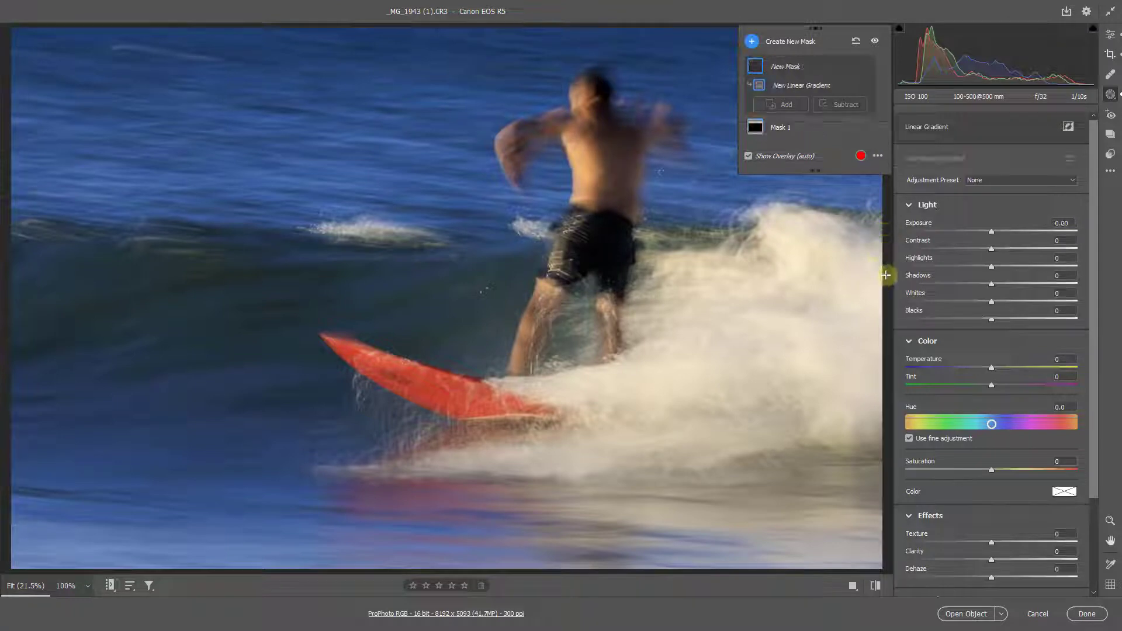
left_click_drag(886, 275, 405, 278)
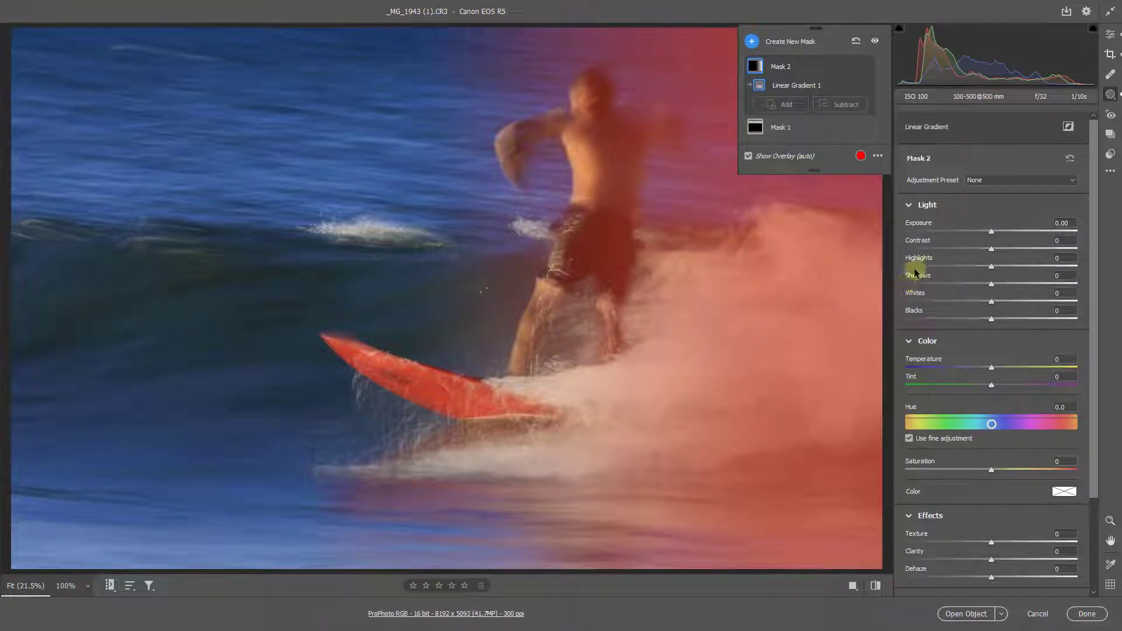
left_click_drag(909, 268, 908, 267)
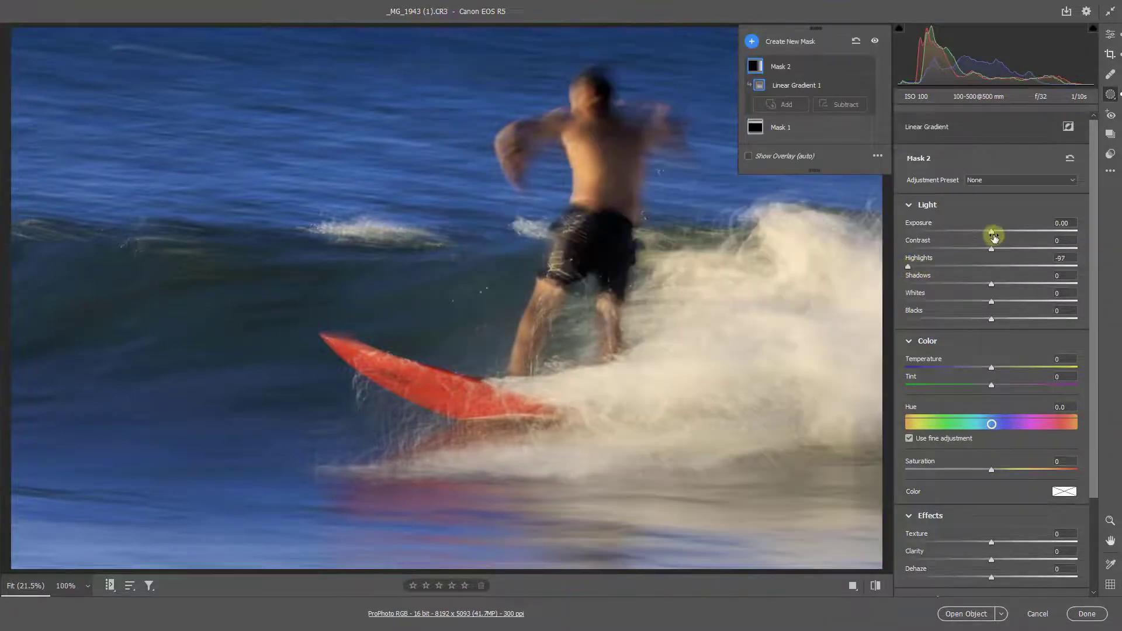
left_click_drag(991, 233, 989, 234)
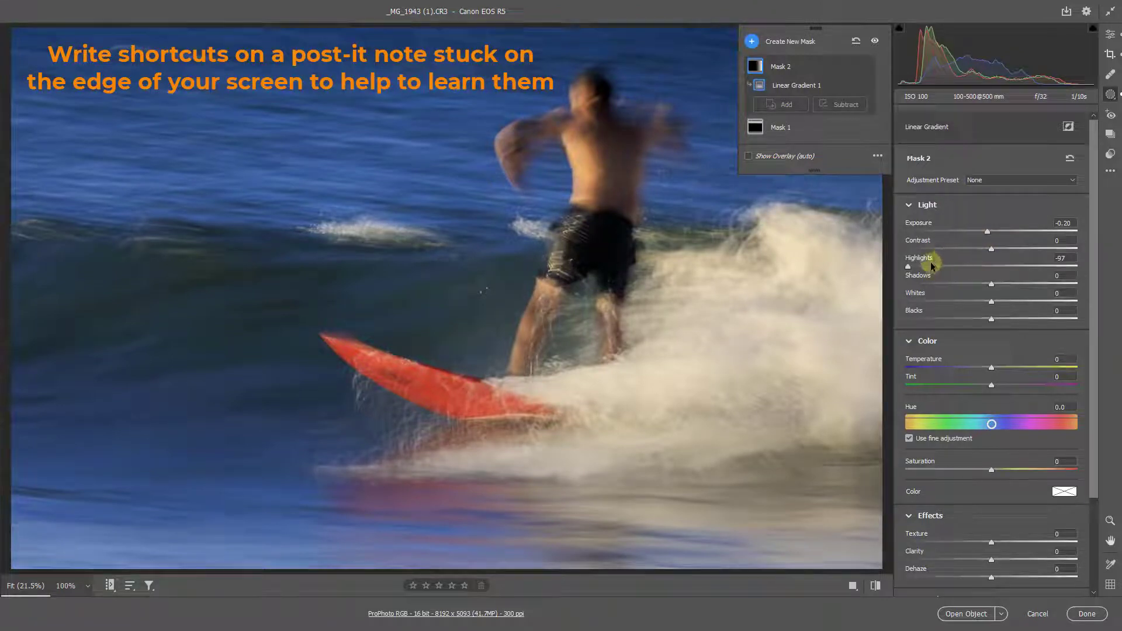
Step: Add a linear gradient mask from the photo's bottom edge up to the surfboard, with Whites +25, Blacks -22 and Exposure -0.35
key("g")
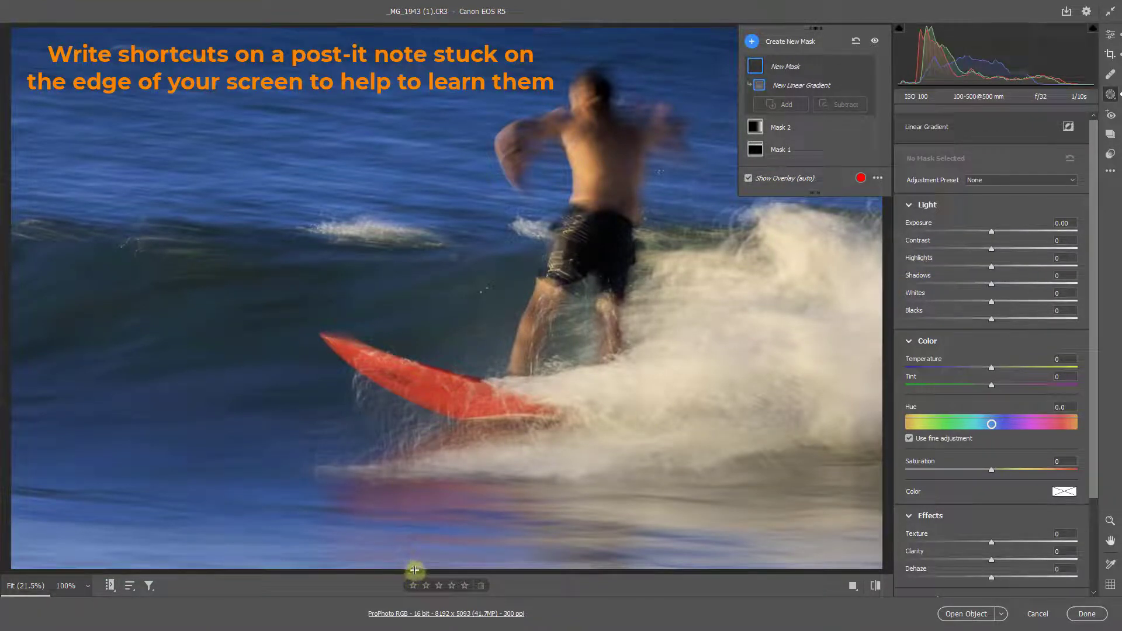
left_click_drag(414, 569, 413, 350)
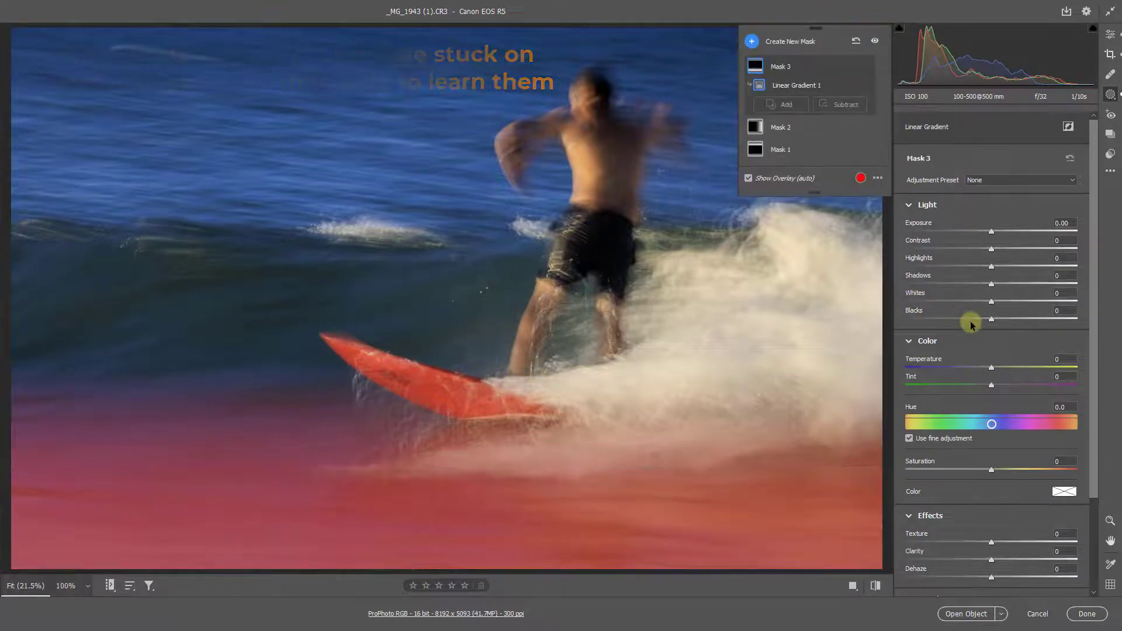
left_click_drag(972, 325, 1014, 304)
left_click(1010, 303)
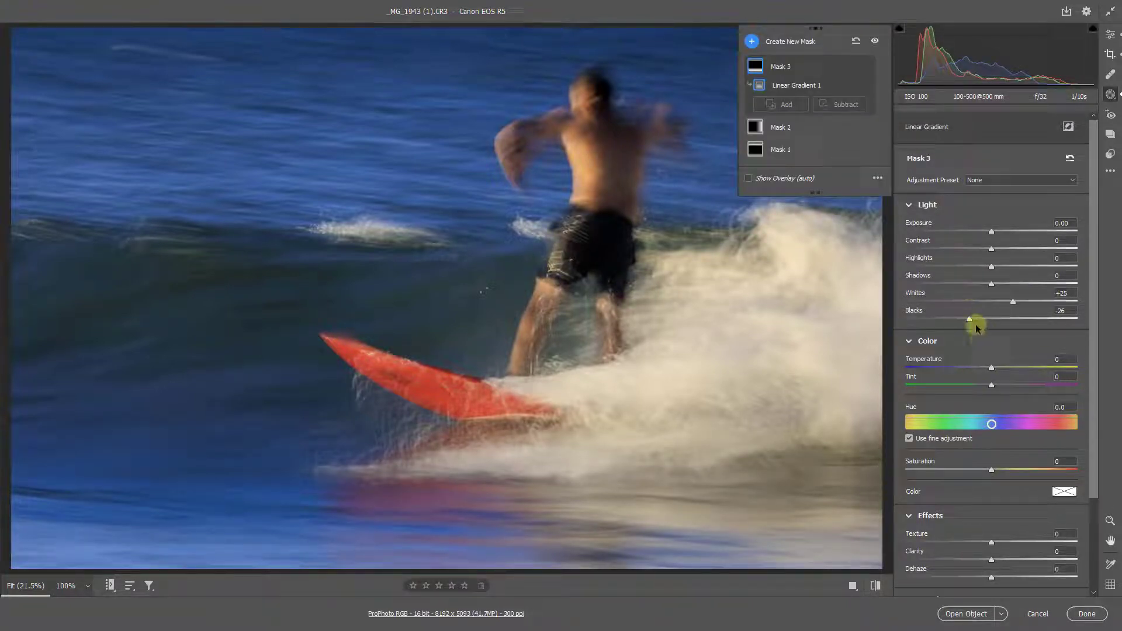
left_click_drag(968, 323, 971, 321)
left_click_drag(991, 235, 982, 237)
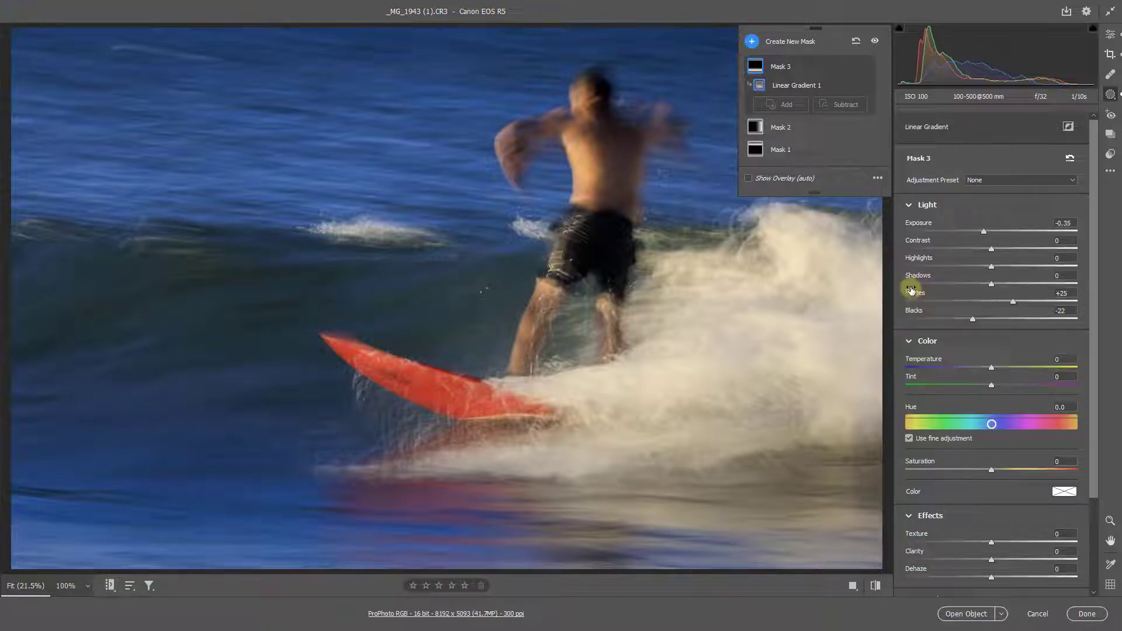
Step: Add a linear gradient mask from the photo's left edge to the surfer and lower its Exposure slightly
key("g")
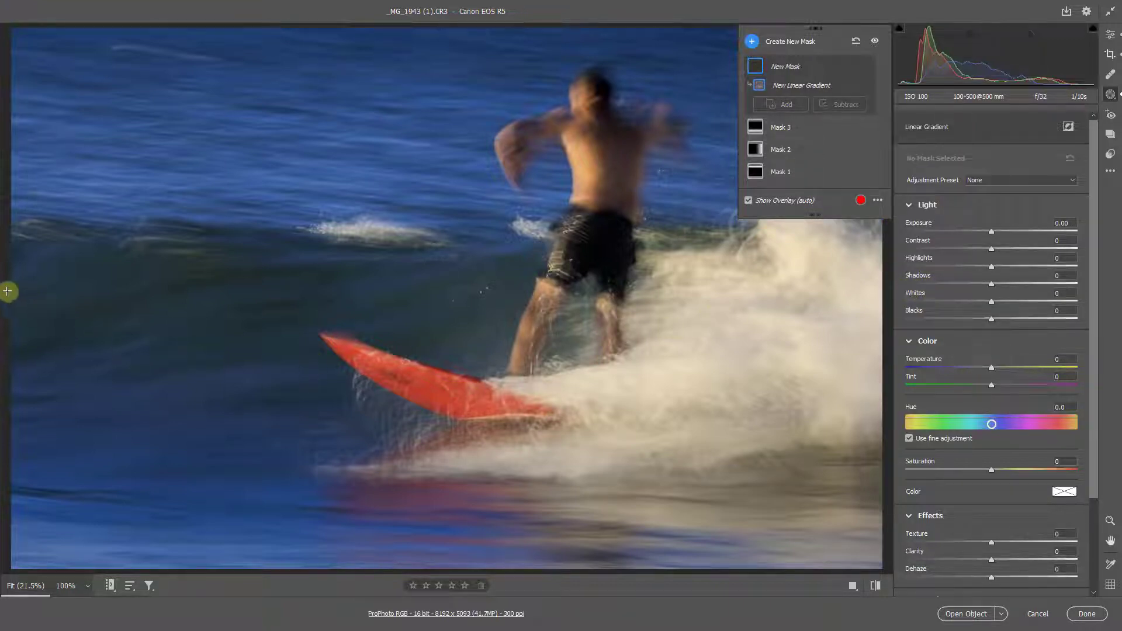
left_click_drag(11, 288, 573, 295)
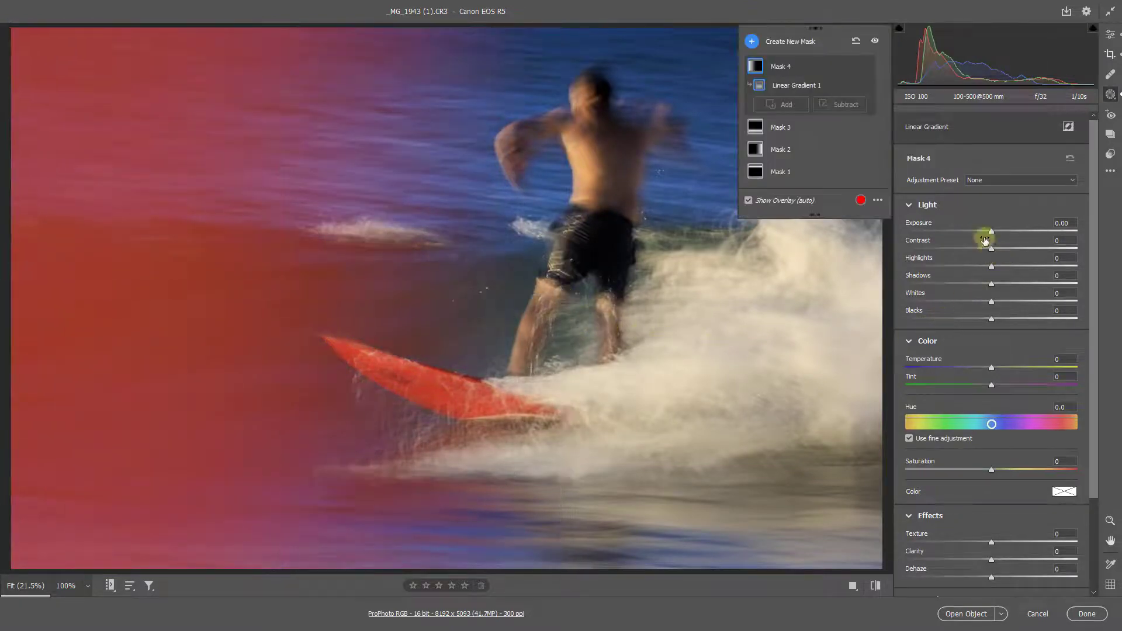
left_click_drag(991, 232, 987, 234)
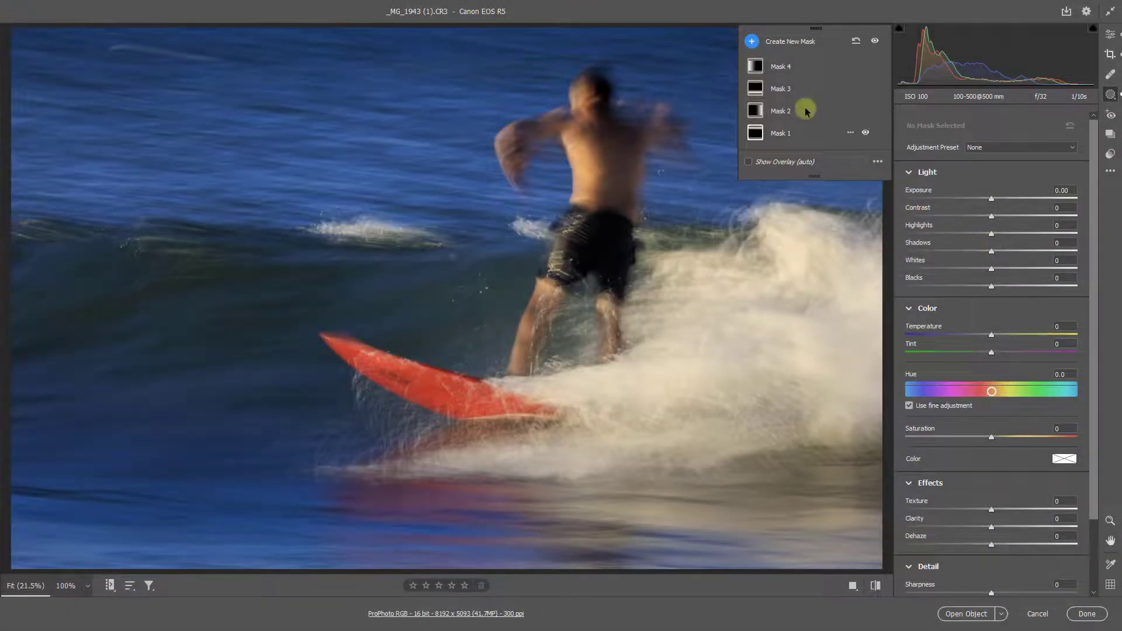
Step: Start a new brush mask for the surfer and enlarge the brush to size 6
left_click(750, 43)
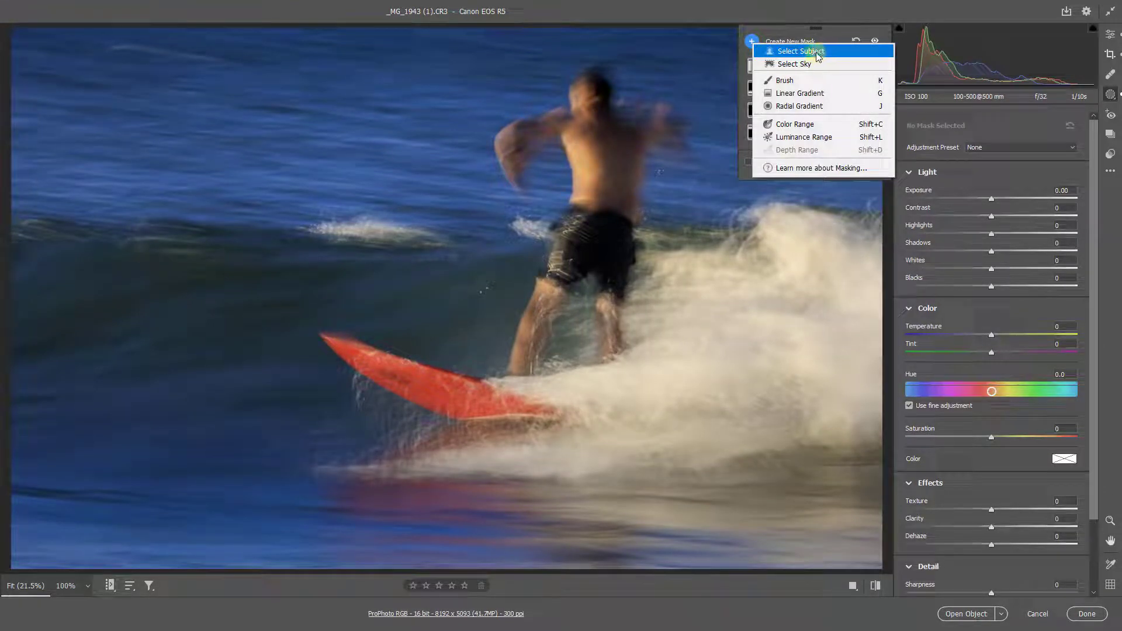
left_click(784, 86)
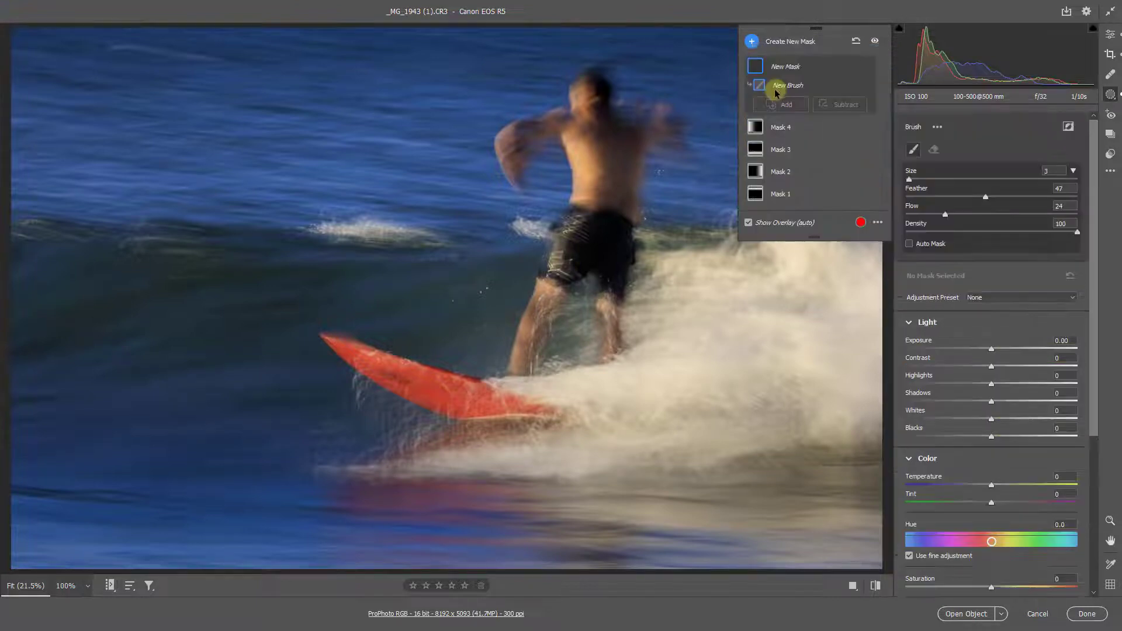
scroll(634, 251, "up", 1)
scroll(643, 250, "up", 2)
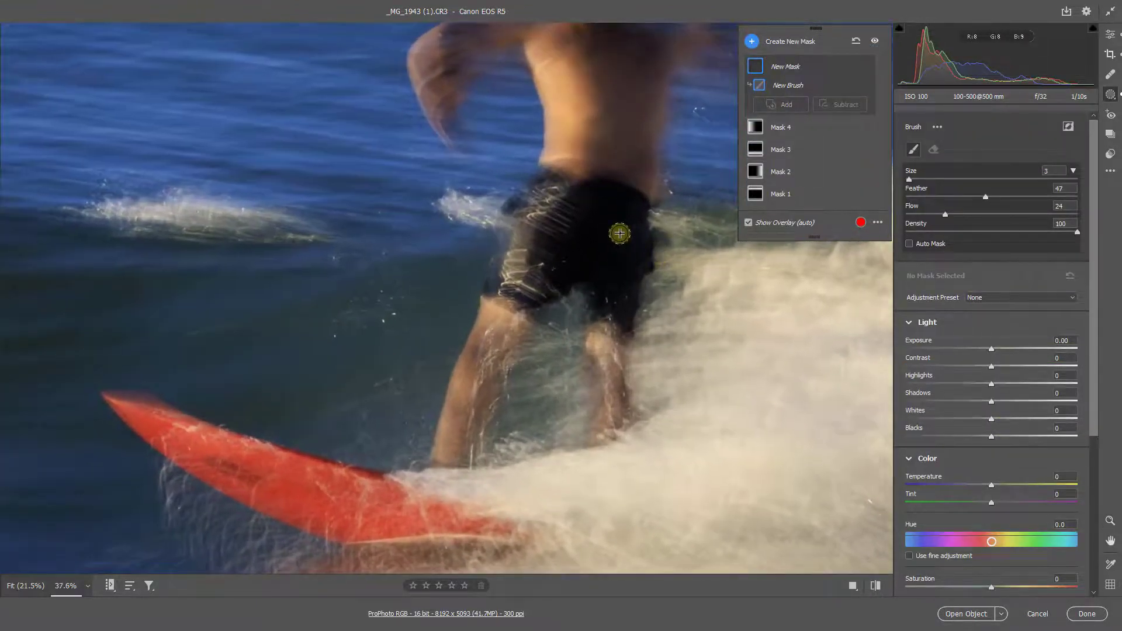
mouse_move(619, 233)
left_mouse_down()
mouse_move(536, 352)
mouse_move(482, 400)
left_mouse_up()
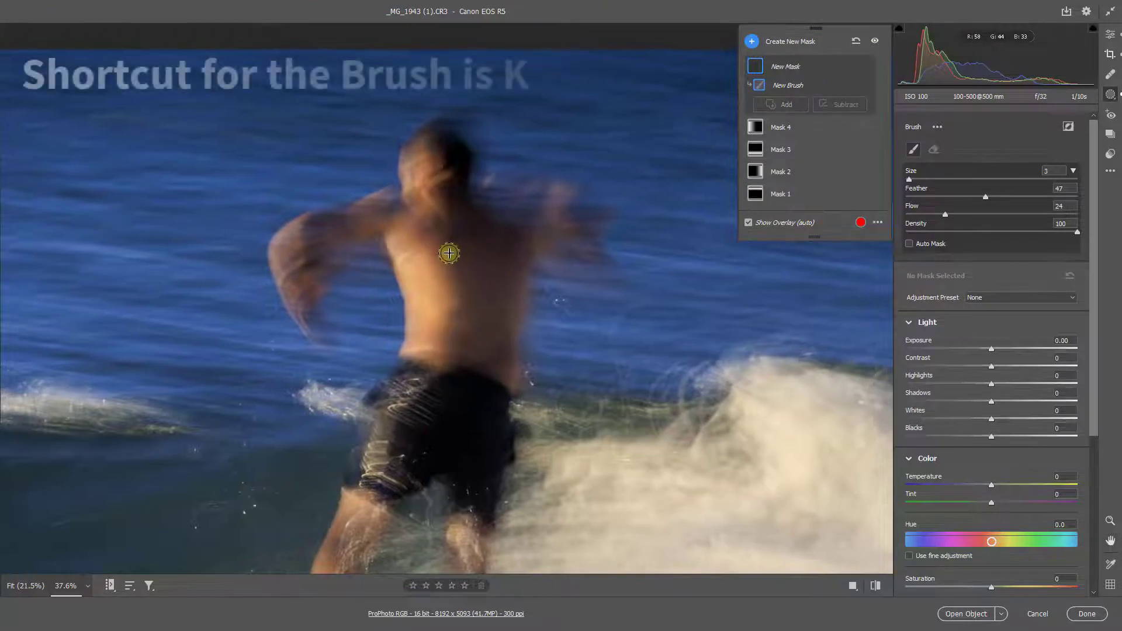
key("bracketright")
key("bracketright")
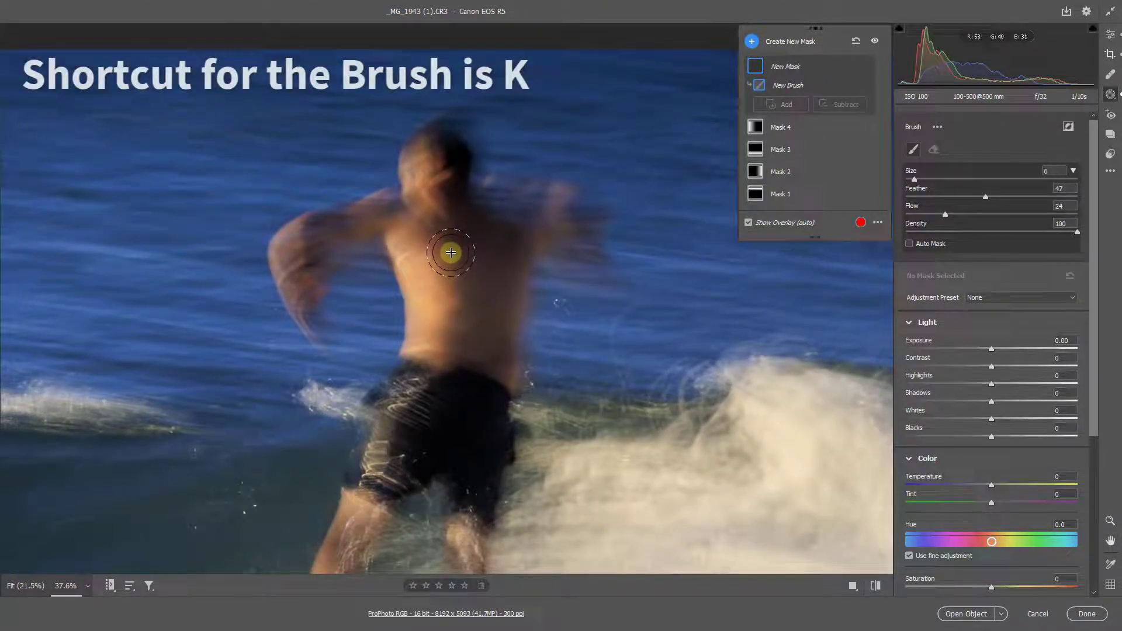
key("bracketright")
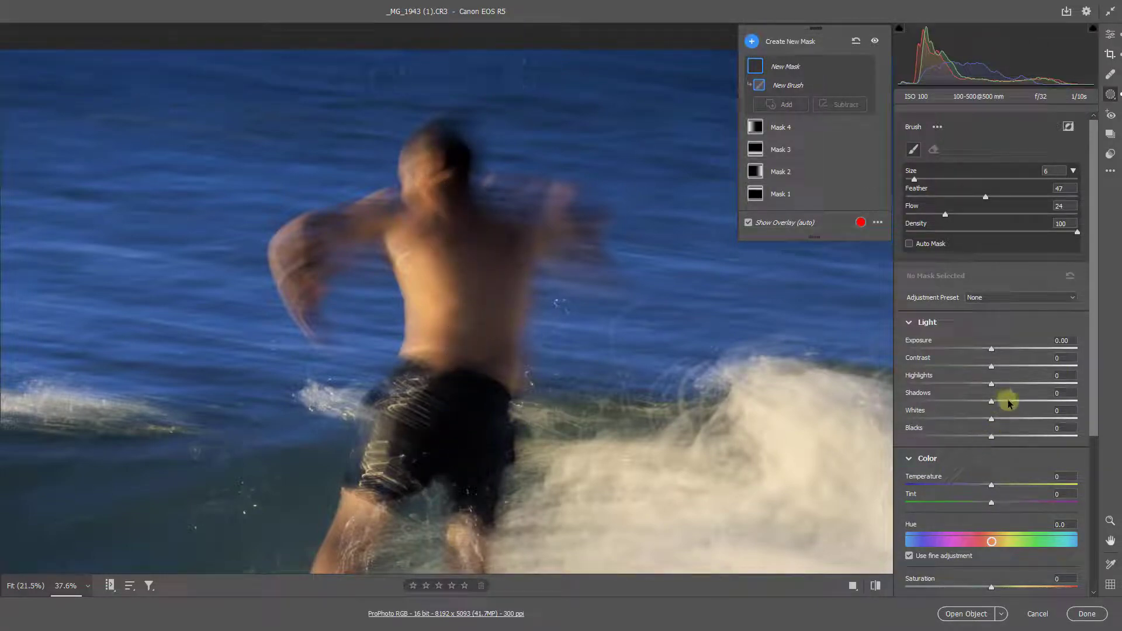
Step: Set the new brush mask's Shadows to +22, Exposure to +0.55 and Saturation to +46
left_click_drag(1013, 404, 1010, 401)
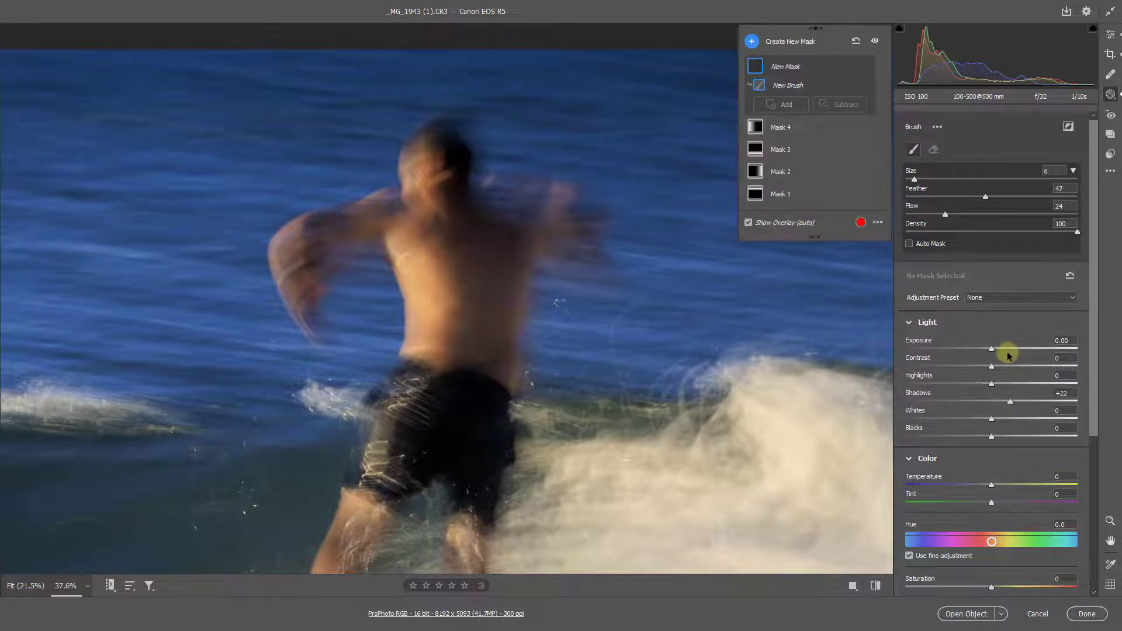
left_click_drag(1002, 353, 1003, 351)
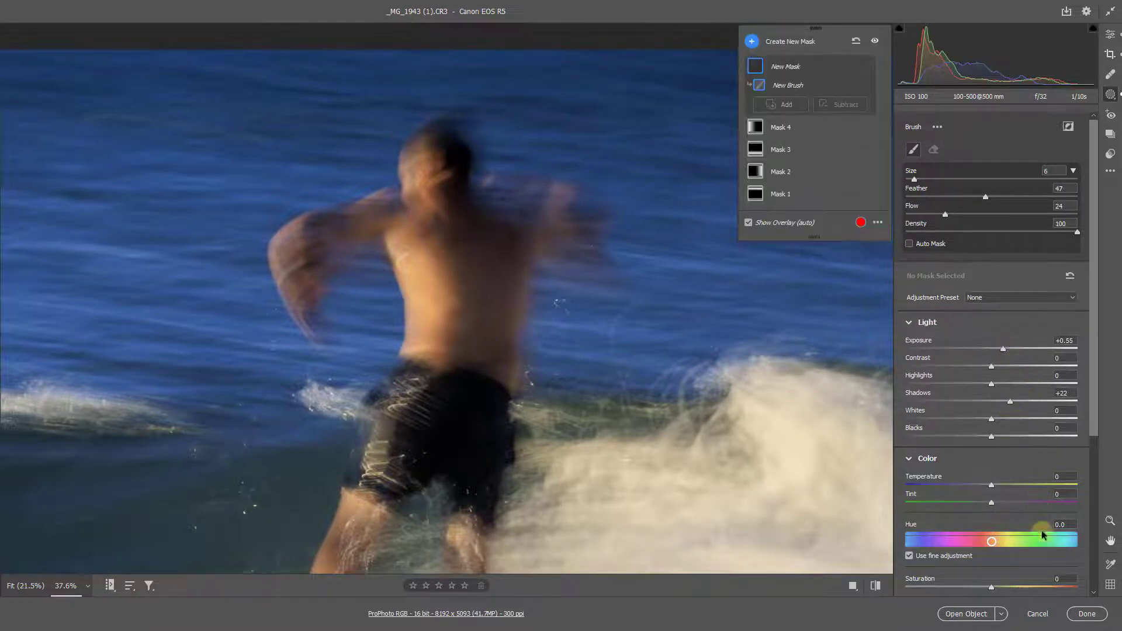
left_click_drag(1030, 589, 1030, 589)
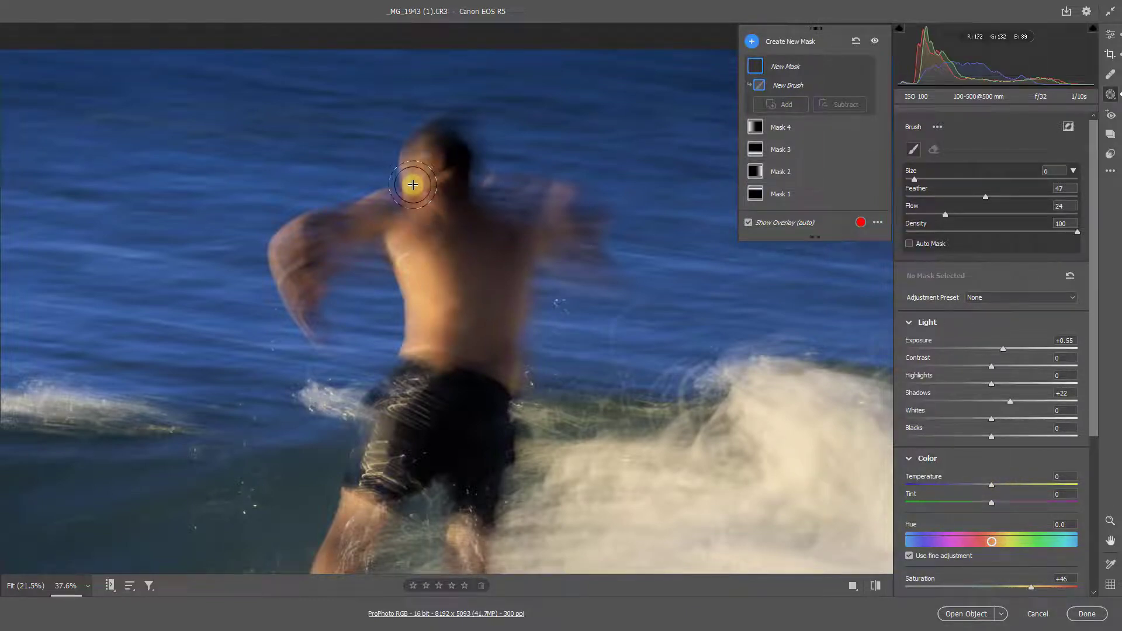
Step: Reduce the mask brush to size 5 and paint over the surfer's head, arms, torso and both legs
key("[")
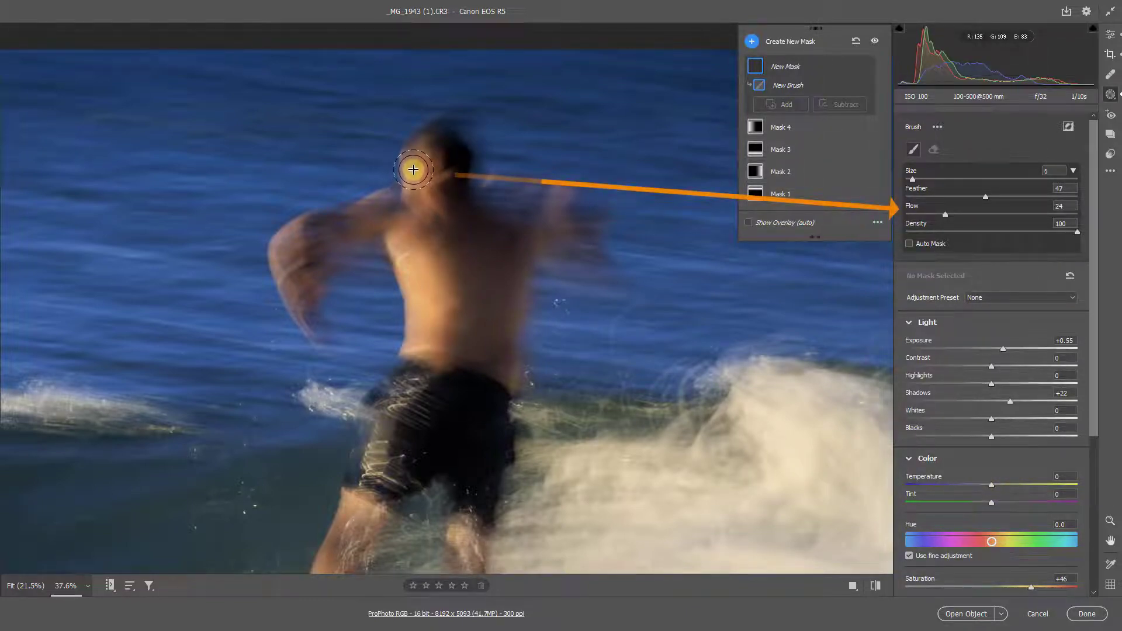
mouse_move(438, 166)
left_mouse_down()
mouse_move(429, 252)
mouse_move(443, 261)
mouse_move(446, 327)
mouse_move(477, 261)
mouse_move(504, 270)
mouse_move(437, 225)
mouse_move(318, 225)
mouse_move(284, 257)
mouse_move(302, 295)
left_mouse_up()
mouse_move(396, 445)
left_mouse_down()
mouse_move(493, 355)
mouse_move(459, 552)
mouse_move(485, 412)
mouse_move(442, 147)
left_mouse_up()
key("space")
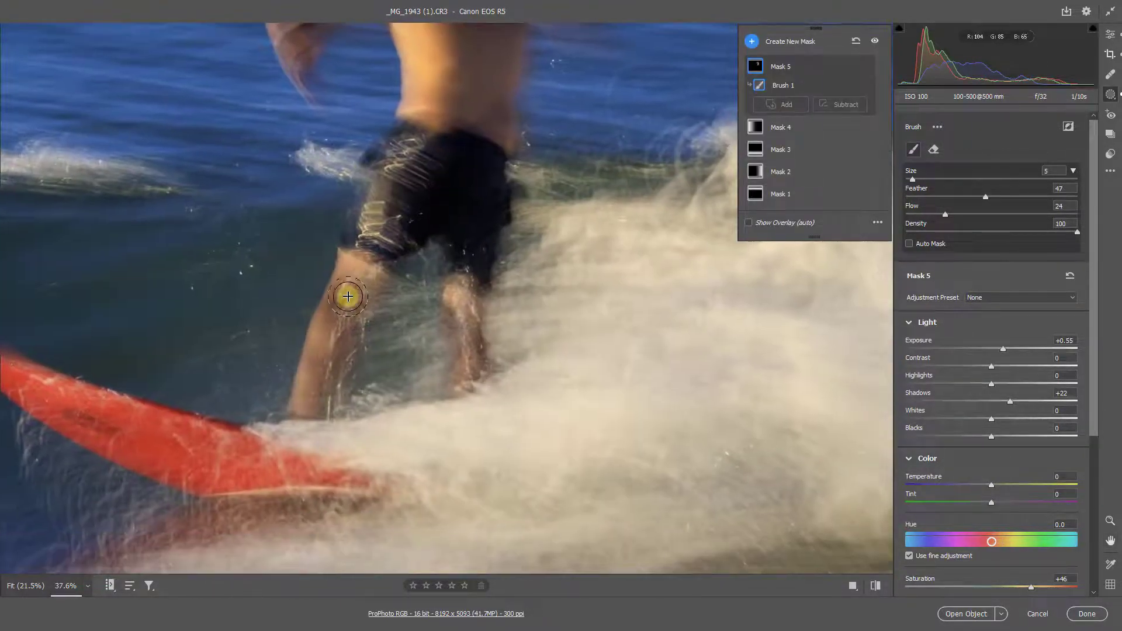
left_click_drag(368, 247, 324, 367)
left_click_drag(461, 304, 467, 400)
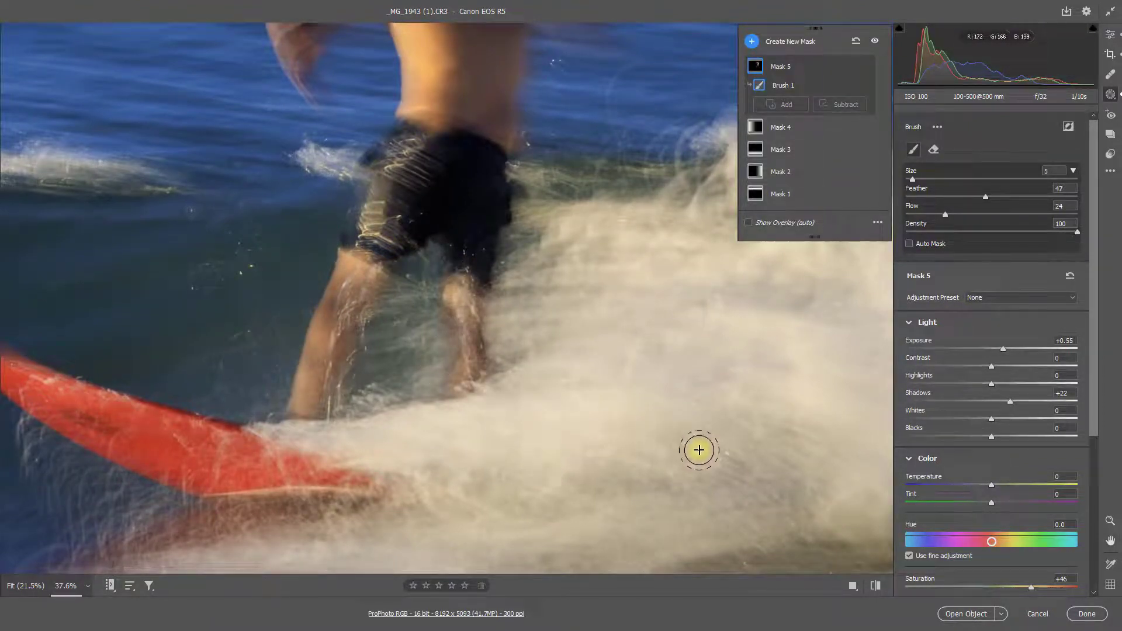
Step: Warm the surfer's brush mask by raising its Temperature to +27
left_click(1004, 485)
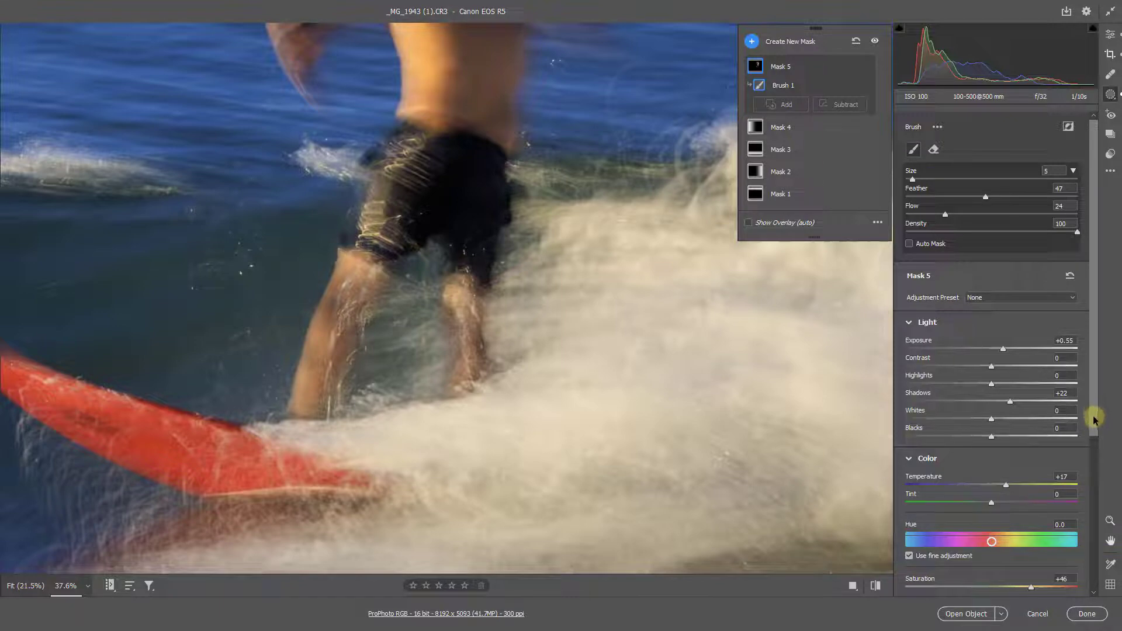
mouse_move(1095, 409)
left_mouse_down()
mouse_move(1092, 436)
mouse_move(1081, 399)
left_mouse_up()
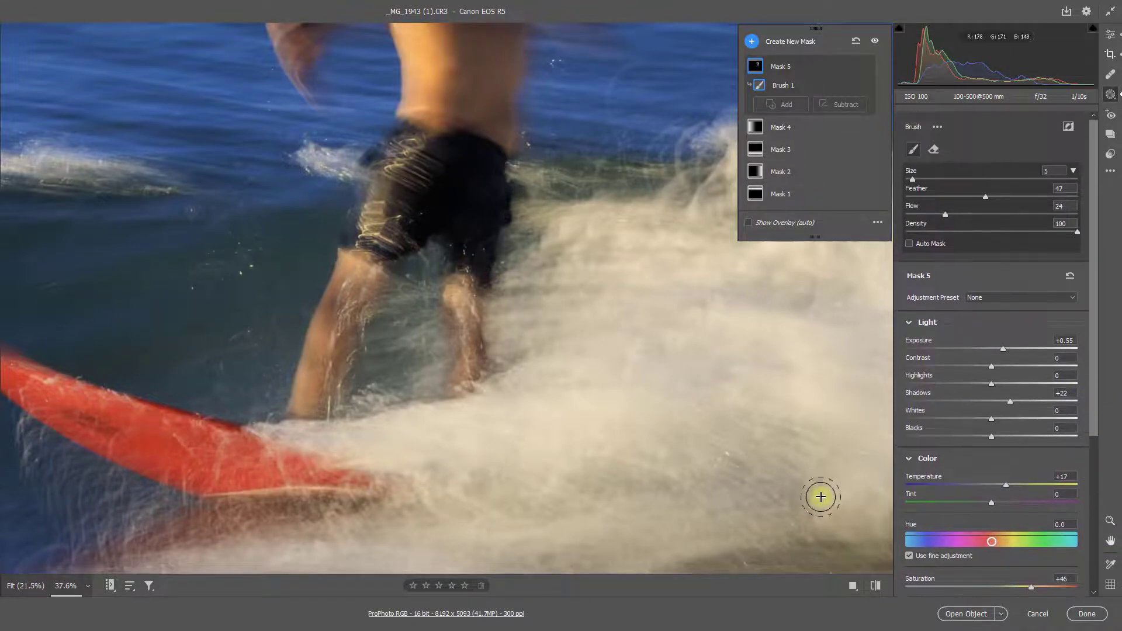
key("space")
left_click_drag(575, 286, 579, 533)
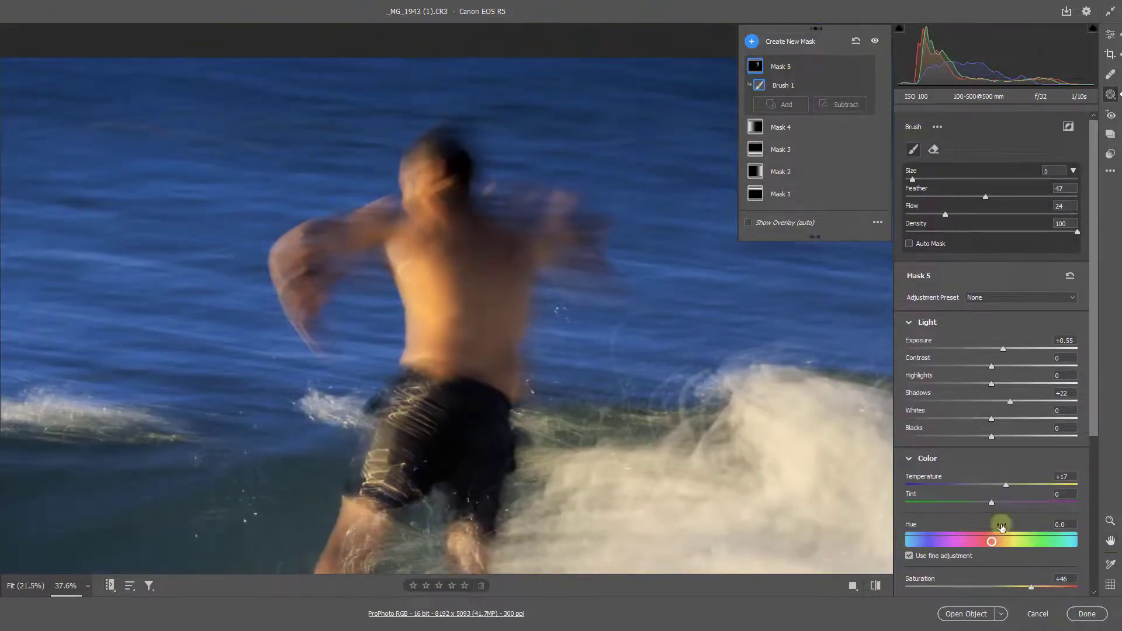
left_click_drag(1013, 484, 1011, 487)
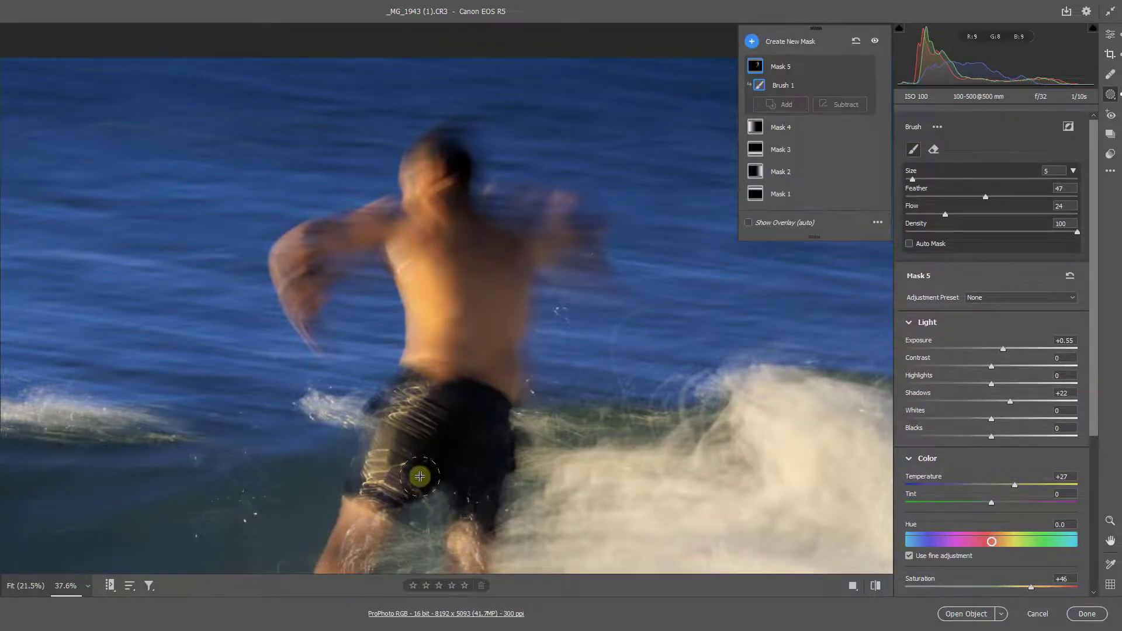
Step: Paint further brush strokes over both of the surfer's legs to strengthen the mask there
key("space")
mouse_move(418, 476)
left_mouse_down()
mouse_move(449, 332)
mouse_move(456, 137)
left_mouse_up()
mouse_move(376, 252)
left_mouse_down()
mouse_move(333, 351)
mouse_move(350, 346)
left_mouse_up()
left_click_drag(483, 350, 476, 277)
mouse_move(341, 299)
left_mouse_down()
mouse_move(336, 321)
mouse_move(366, 293)
mouse_move(346, 349)
left_mouse_up()
key("ctrl+0")
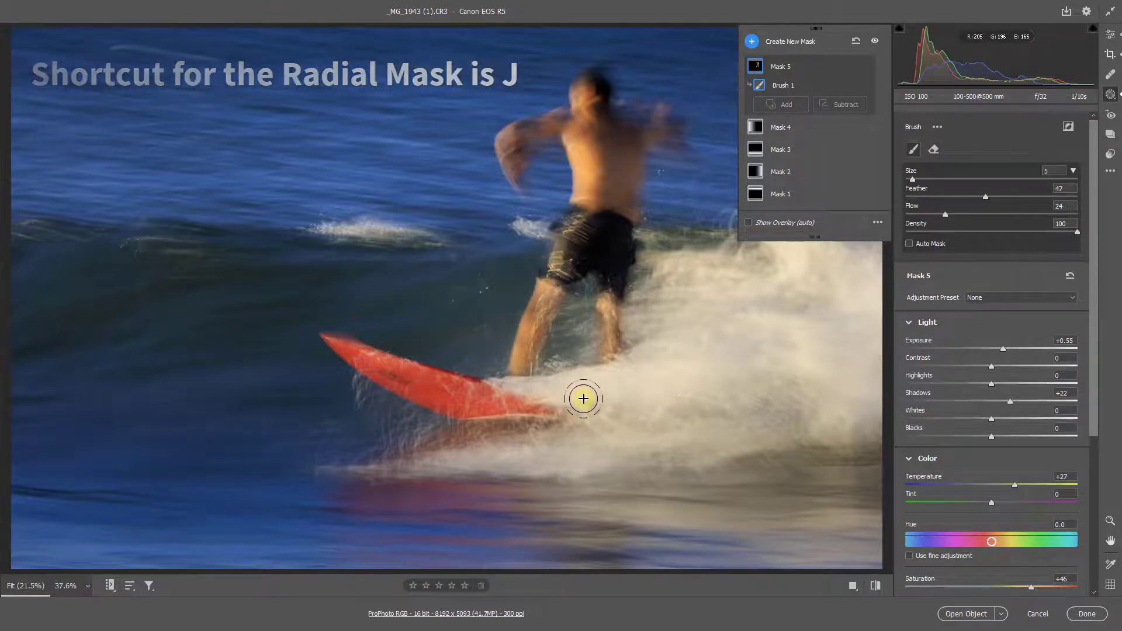
Step: Add a large radial gradient mask around the surfer, invert it to affect the outer edges, and set its Exposure to -0.25
key("j")
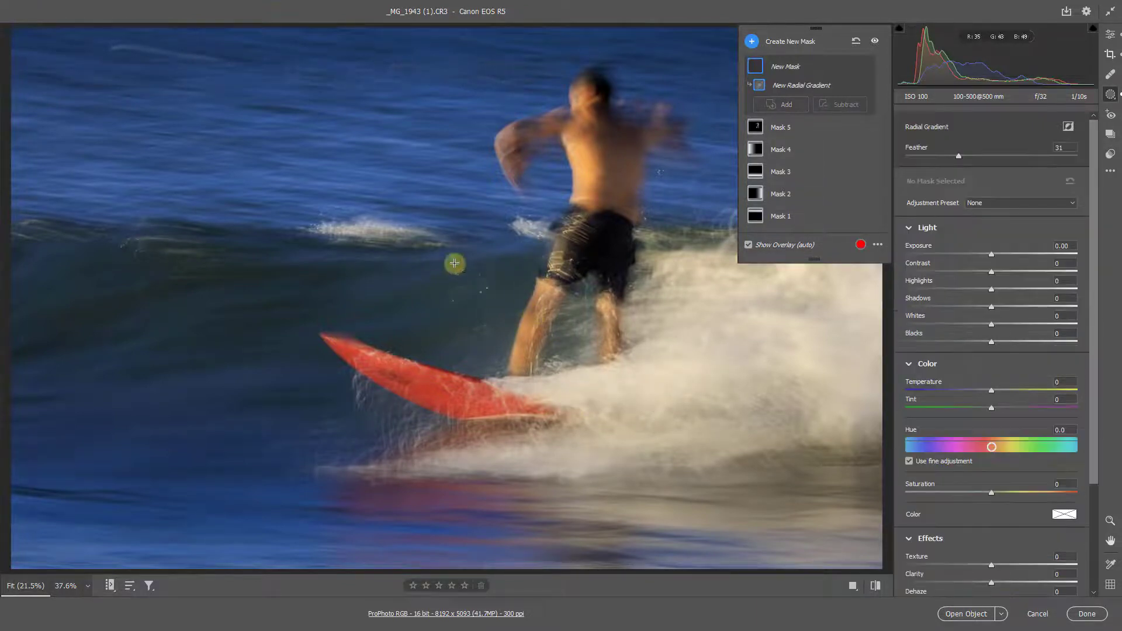
left_click_drag(454, 258, 455, 259)
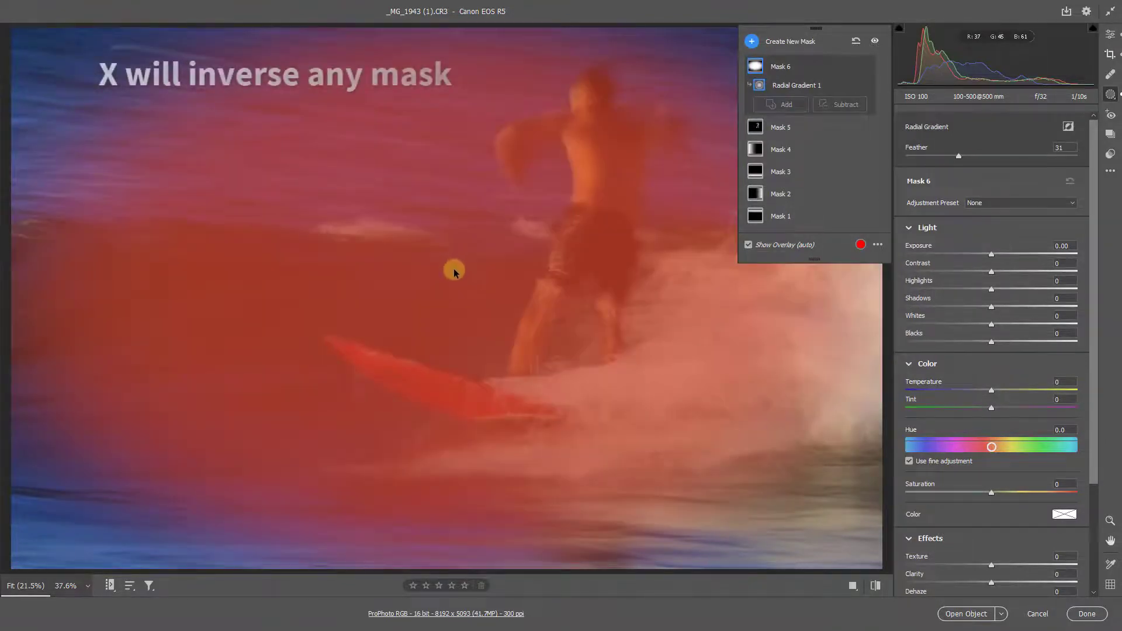
key("x")
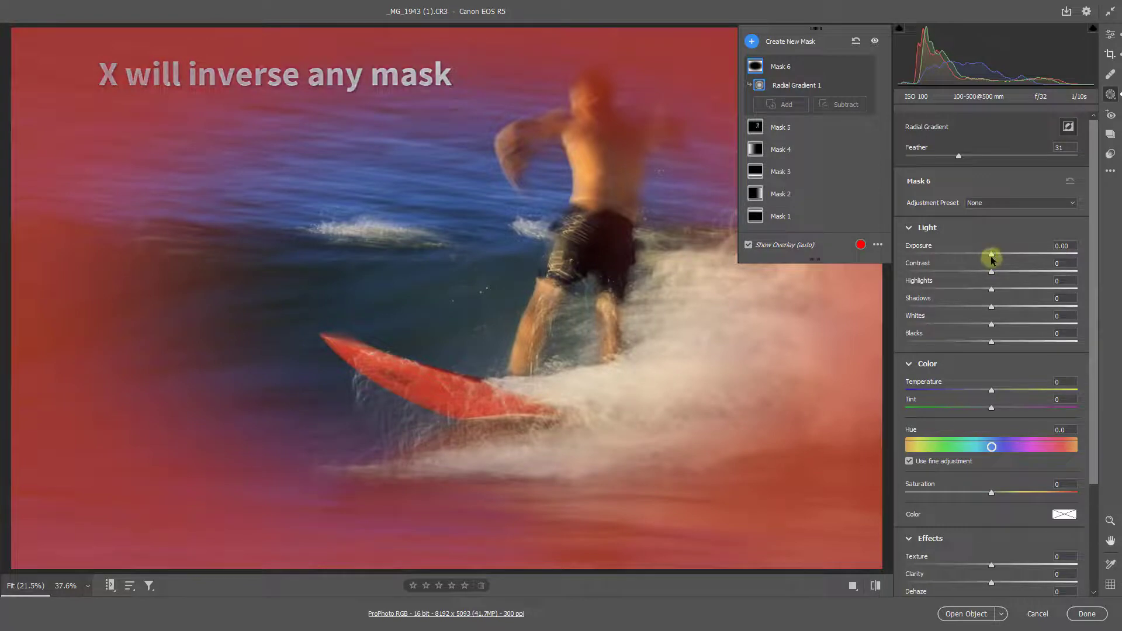
left_click_drag(992, 257, 981, 257)
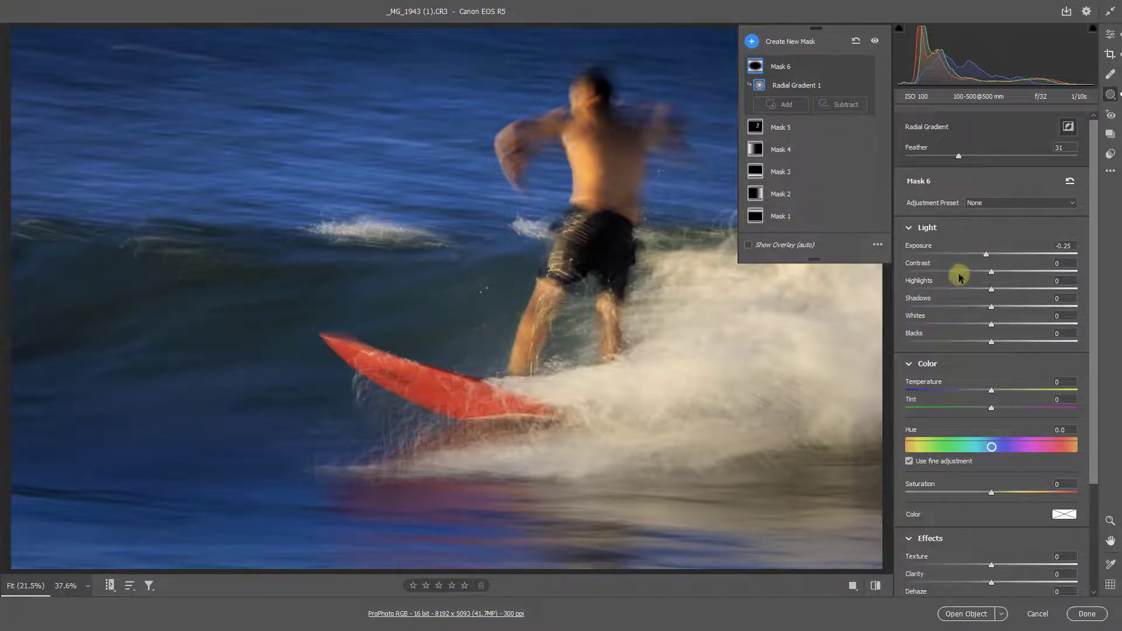
Step: Open the edited photo in Photoshop and remove the pale streak in the upper-left water and the white specks beside the surfer with the Spot Healing Brush
left_click(965, 613)
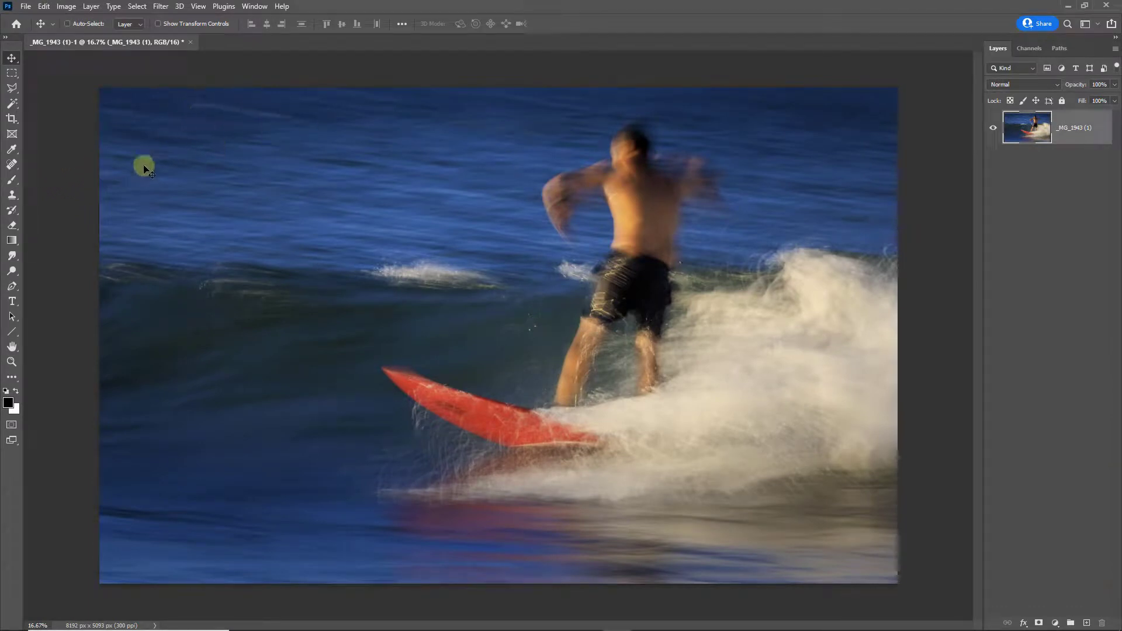
left_click(14, 164)
right_click(17, 169)
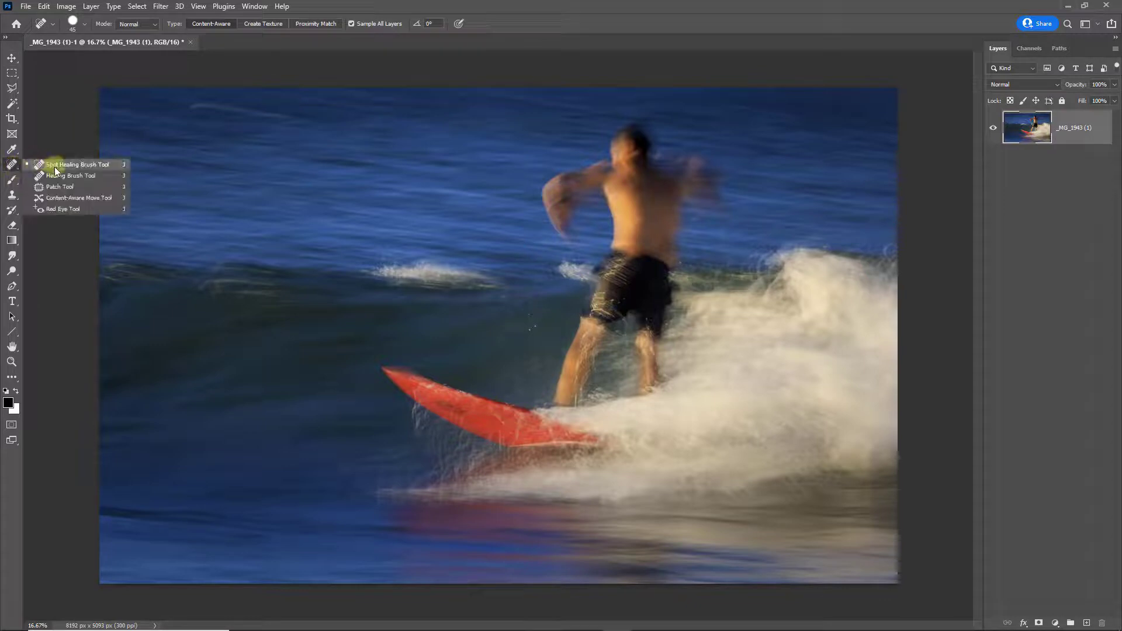
left_click(52, 167)
key("bracketright")
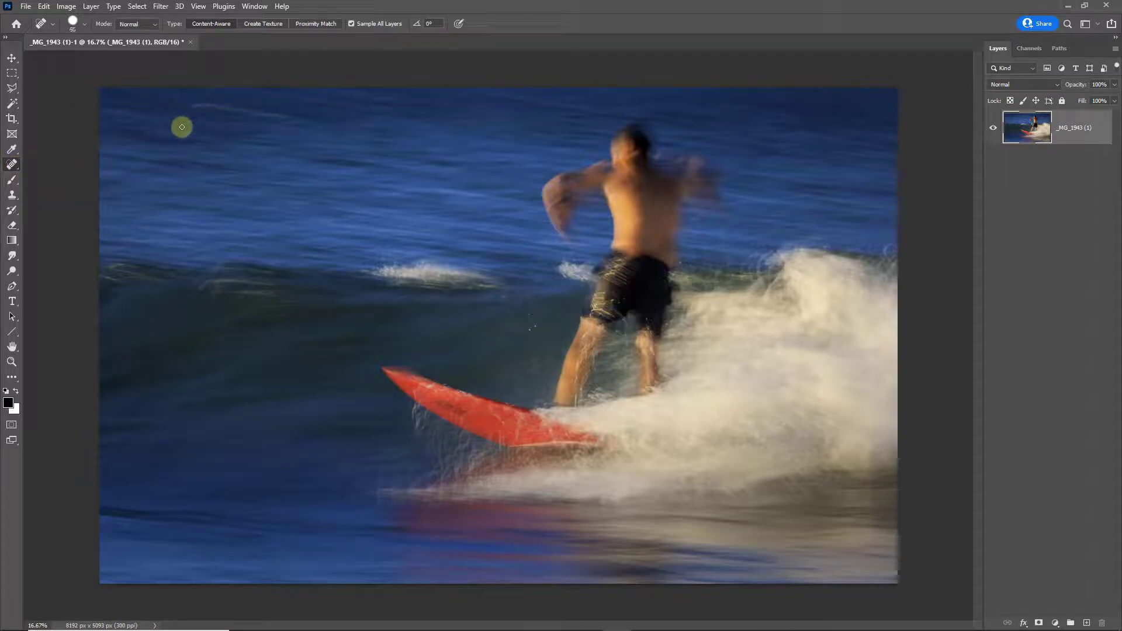
left_click_drag(191, 110, 302, 119)
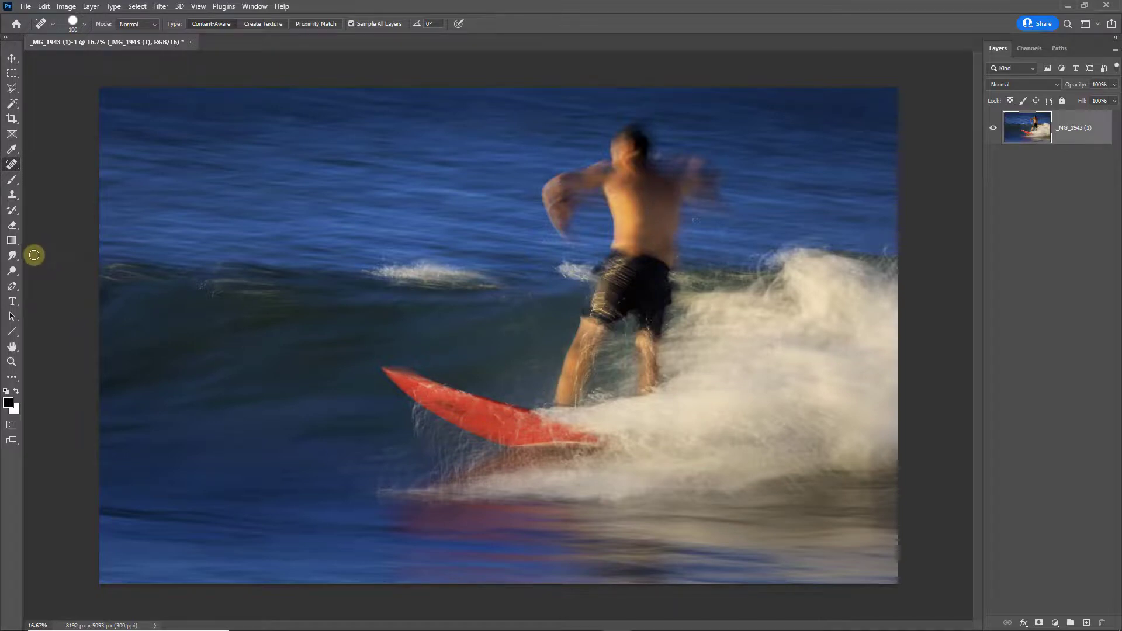
Step: Saturate the surfer's skin and the red surfboard with the Sponge tool at 10% flow and brush size 200
left_click(17, 278)
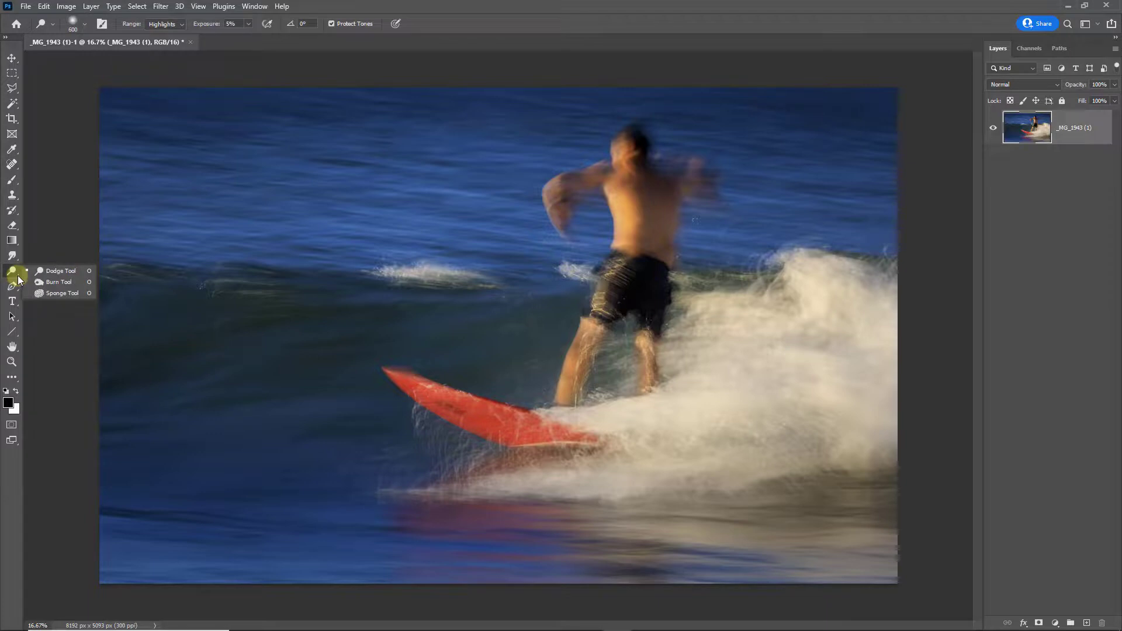
left_click(46, 292)
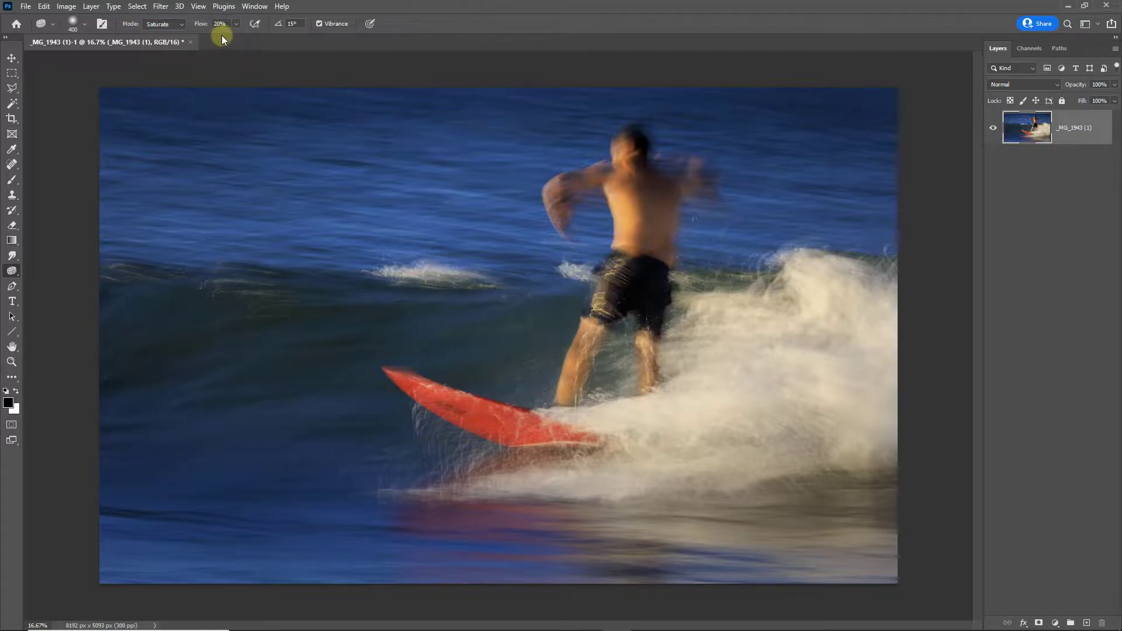
key("1")
mouse_move(623, 329)
left_mouse_down()
mouse_move(636, 333)
mouse_move(624, 386)
left_mouse_up()
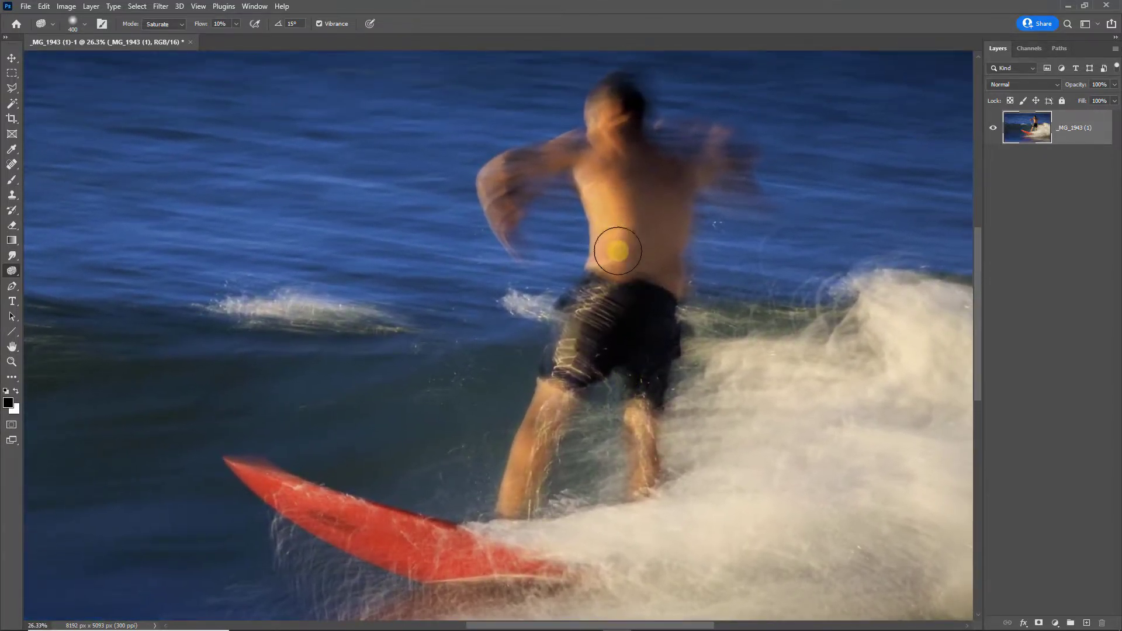
key("bracketleft")
key("bracketleft")
key("bracketleft")
mouse_move(612, 230)
left_mouse_down()
mouse_move(719, 136)
mouse_move(710, 152)
mouse_move(596, 108)
mouse_move(621, 91)
mouse_move(482, 195)
mouse_move(571, 374)
mouse_move(518, 502)
mouse_move(541, 428)
mouse_move(518, 458)
mouse_move(623, 461)
mouse_move(642, 384)
mouse_move(634, 505)
mouse_move(296, 501)
mouse_move(242, 472)
mouse_move(396, 546)
mouse_move(290, 489)
mouse_move(284, 497)
mouse_move(479, 553)
mouse_move(466, 538)
mouse_move(343, 516)
mouse_move(438, 561)
mouse_move(557, 573)
mouse_move(474, 568)
mouse_move(247, 484)
mouse_move(486, 564)
mouse_move(292, 517)
mouse_move(499, 562)
mouse_move(418, 547)
mouse_move(392, 555)
mouse_move(394, 567)
mouse_move(557, 574)
mouse_move(510, 569)
left_mouse_up()
key("ctrl+0")
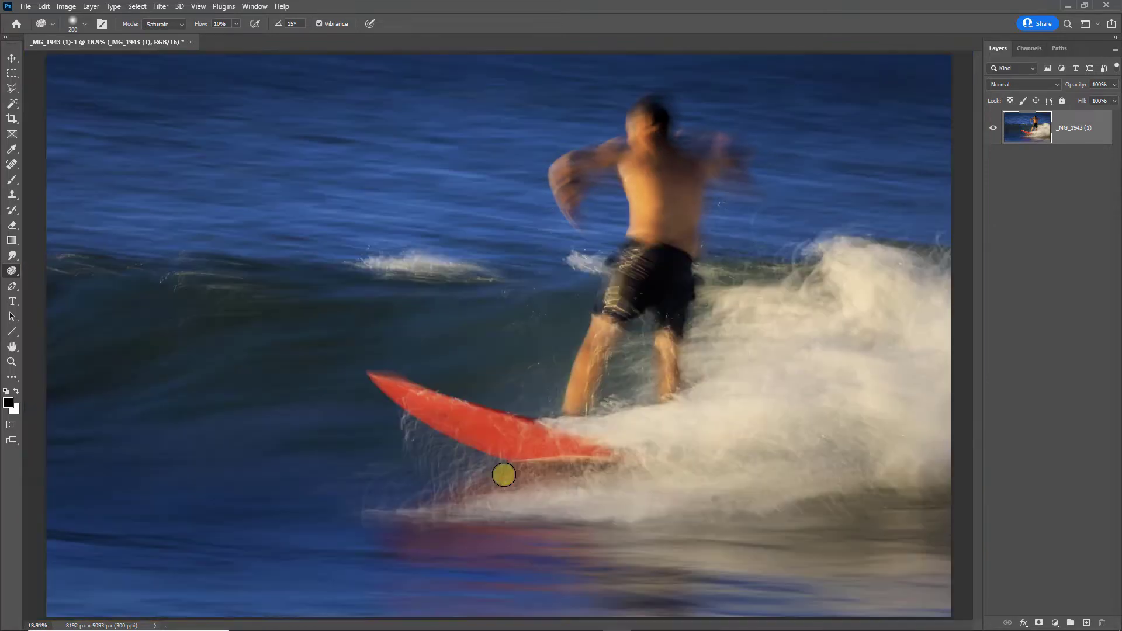